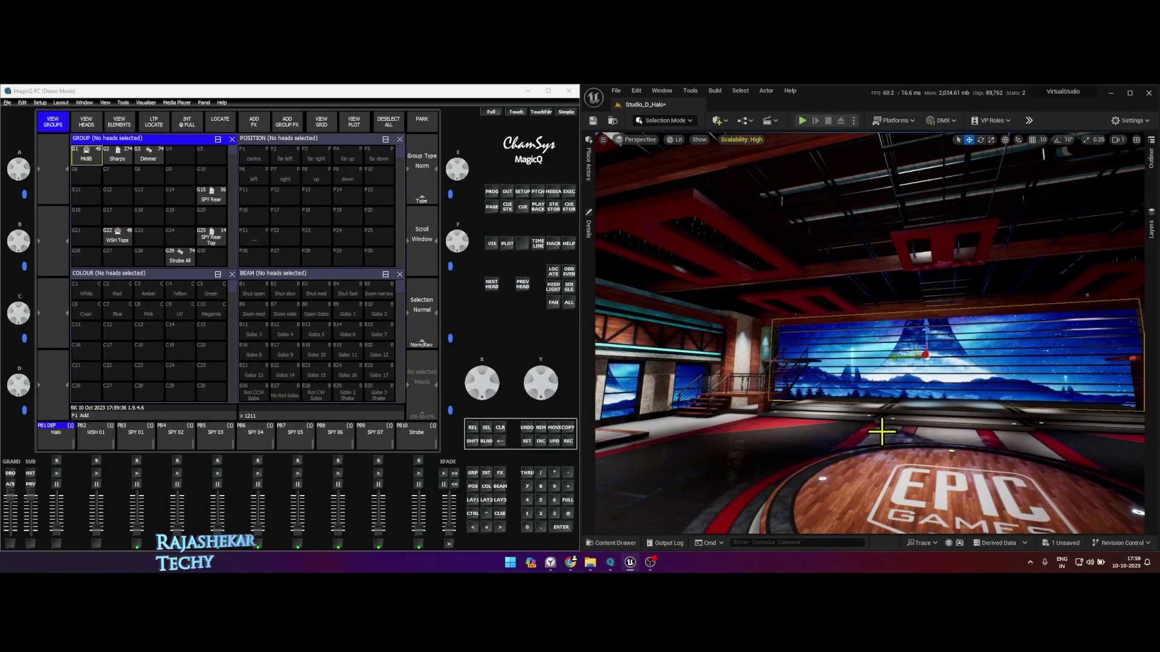
# Step: Scroll down the YouTube channel's video grid through the DMX template videos
pyautogui.moveTo(882, 432); pyautogui.dragTo(942, 462, button='right')
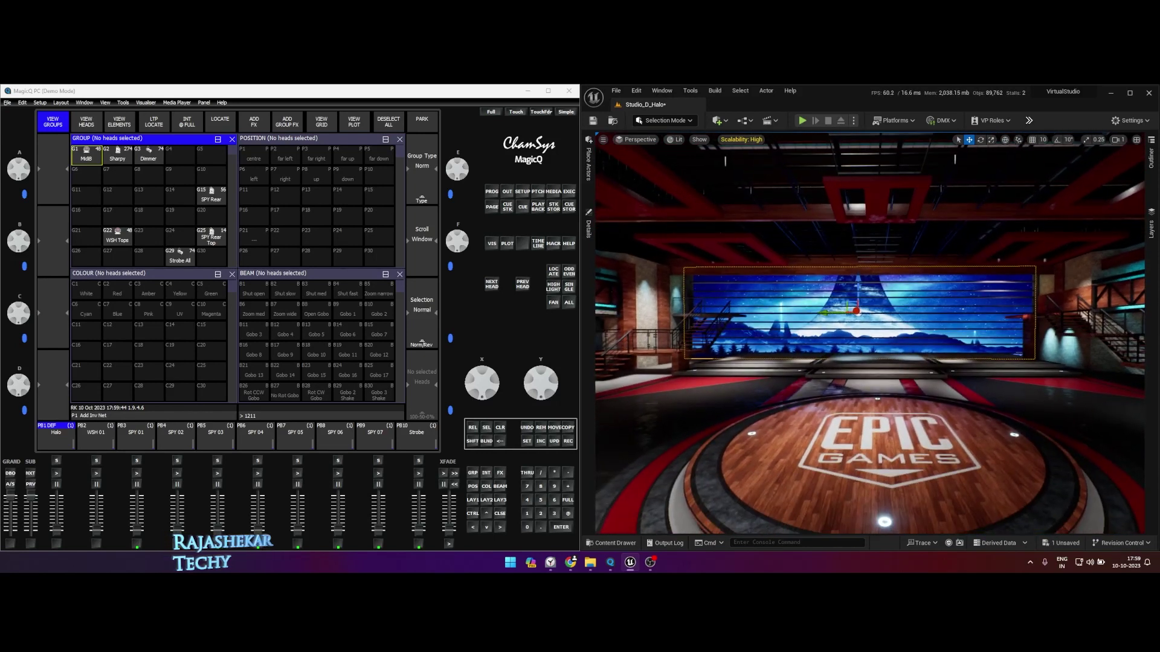
pyautogui.moveTo(943, 462); pyautogui.dragTo(940, 461, button='right')
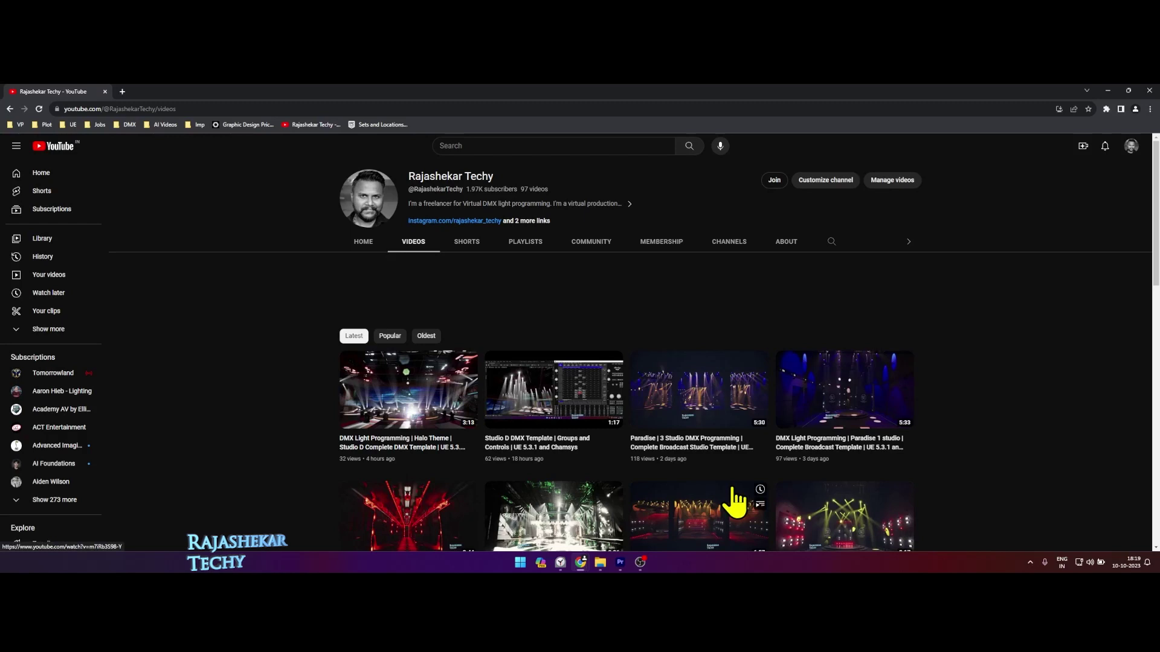
pyautogui.scroll(-3, 867, 441)
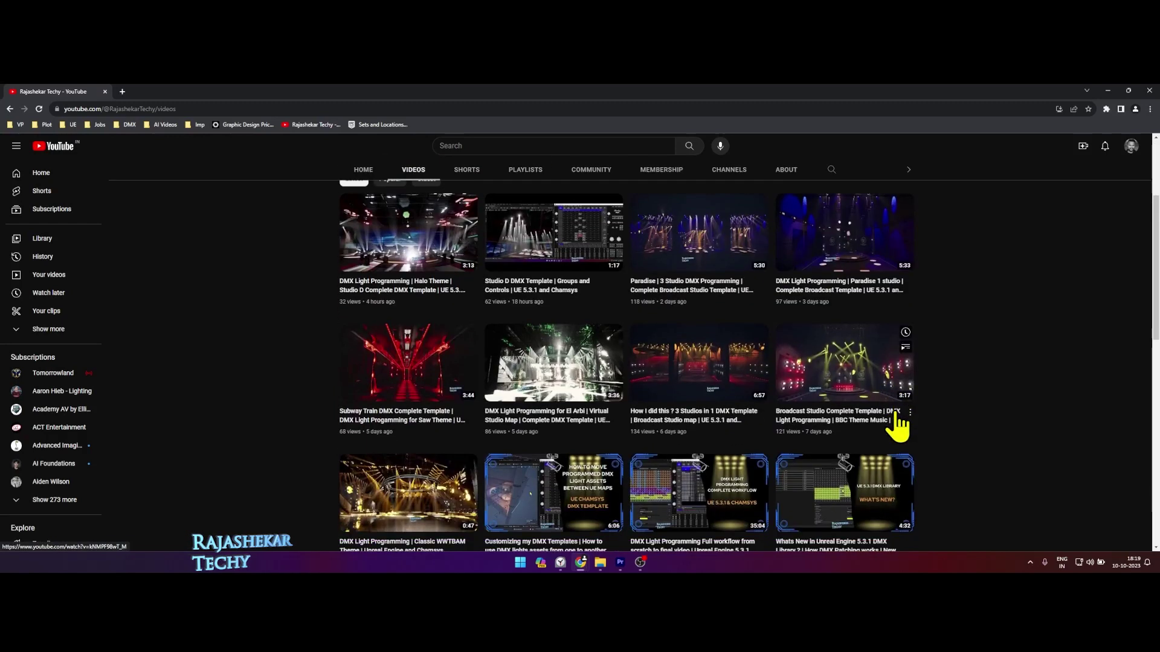
pyautogui.scroll(-1, 901, 430)
pyautogui.scroll(-1, 903, 428)
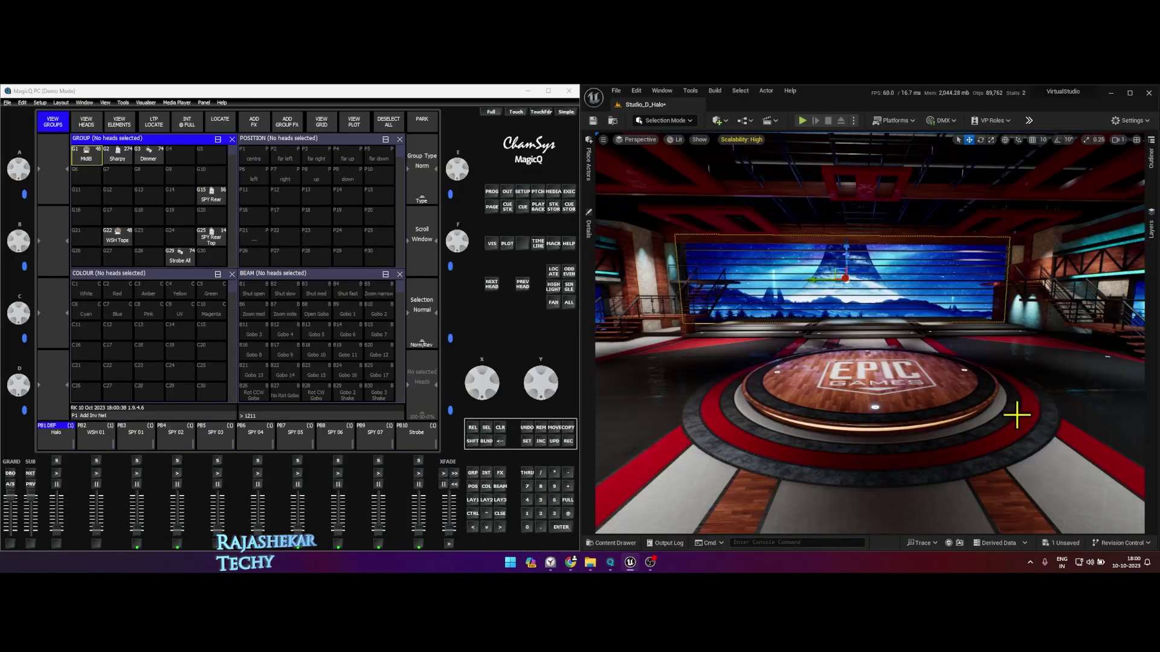
# Step: Fly the viewport past the staircase and EPIC stage to face the LED wall
pyautogui.moveTo(1016, 416); pyautogui.dragTo(834, 415, button='right')
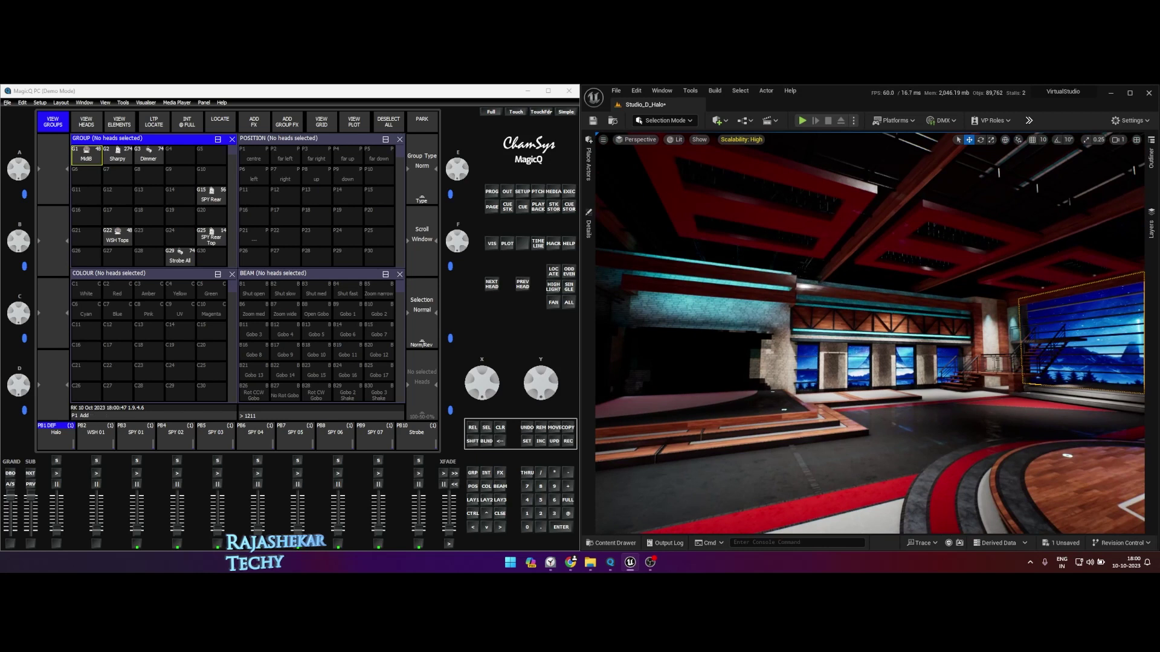
pyautogui.moveTo(834, 416); pyautogui.dragTo(1057, 416, button='right')
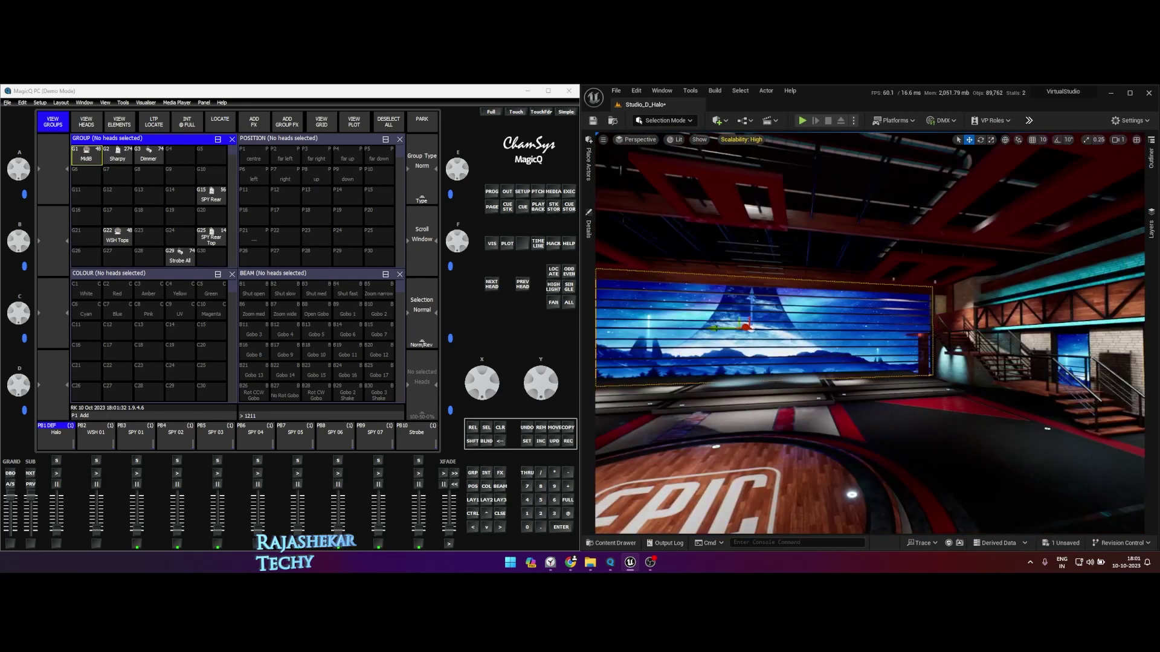
pyautogui.moveTo(870, 332)
pyautogui.mouseDown(button='right')
pyautogui.moveTo(834, 332)
pyautogui.moveTo(943, 332)
pyautogui.moveTo(879, 332)
pyautogui.mouseUp(button='right')
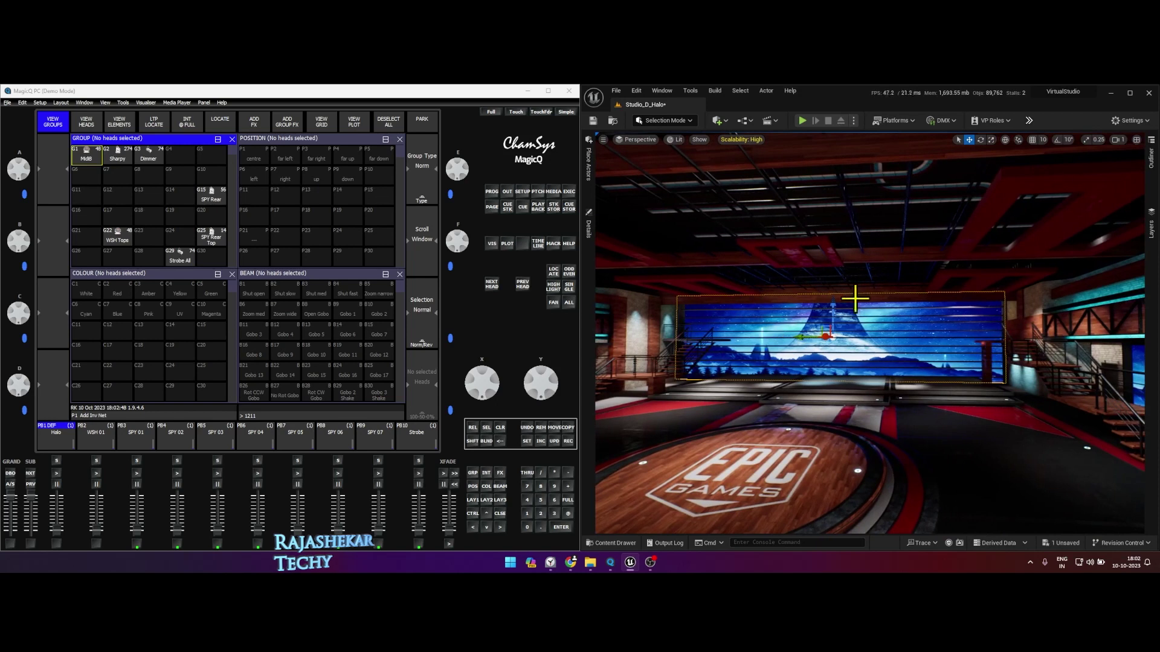
pyautogui.click(1152, 169)
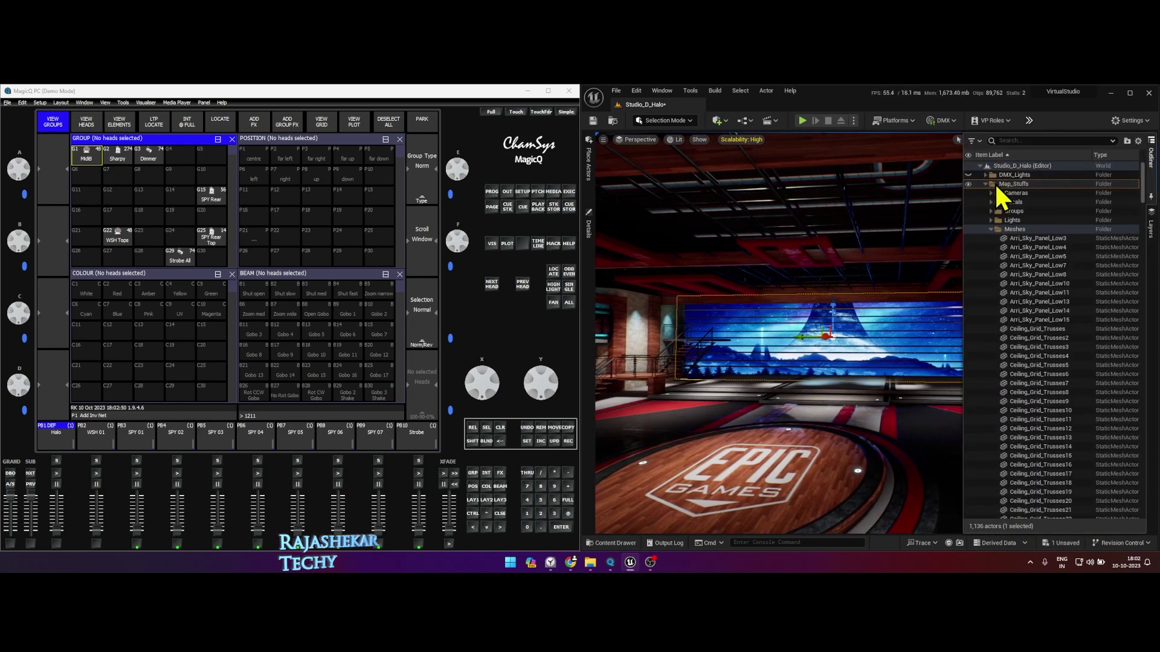
pyautogui.click(985, 185)
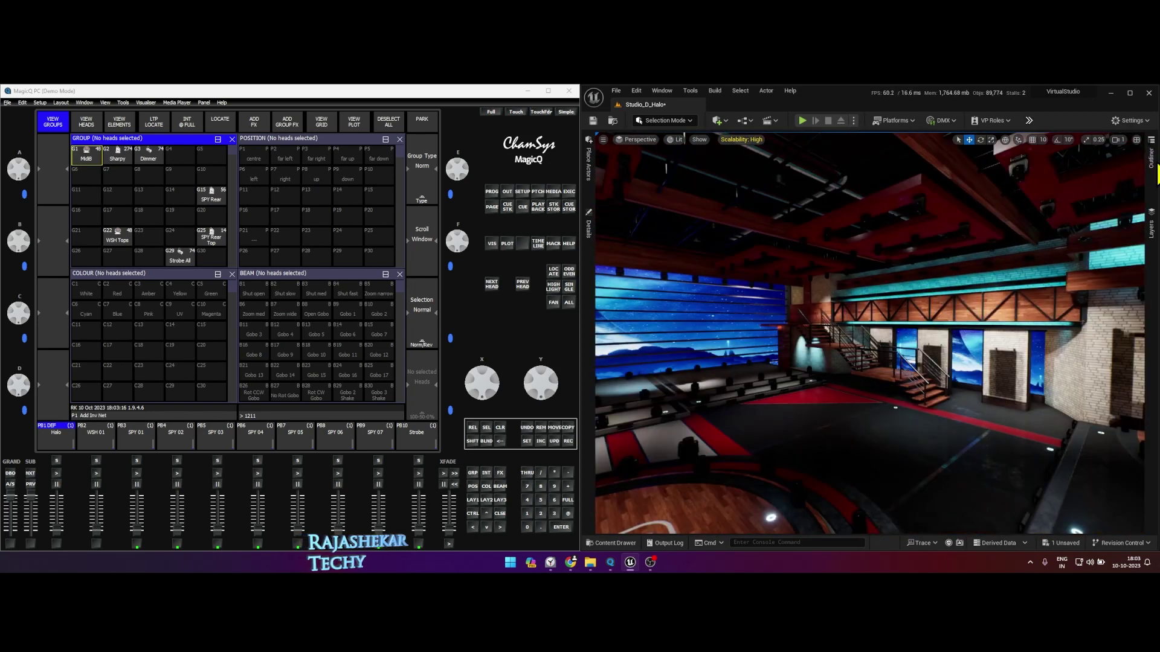
pyautogui.click(1153, 167)
pyautogui.scroll(-5, 1015, 199)
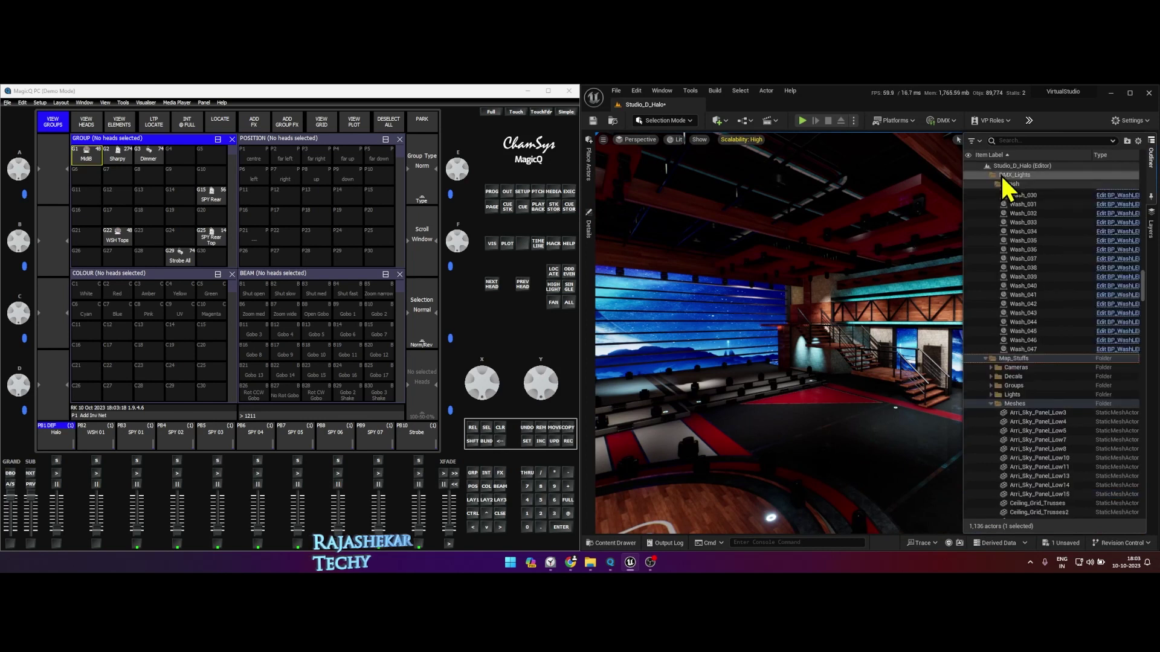
pyautogui.click(1003, 184)
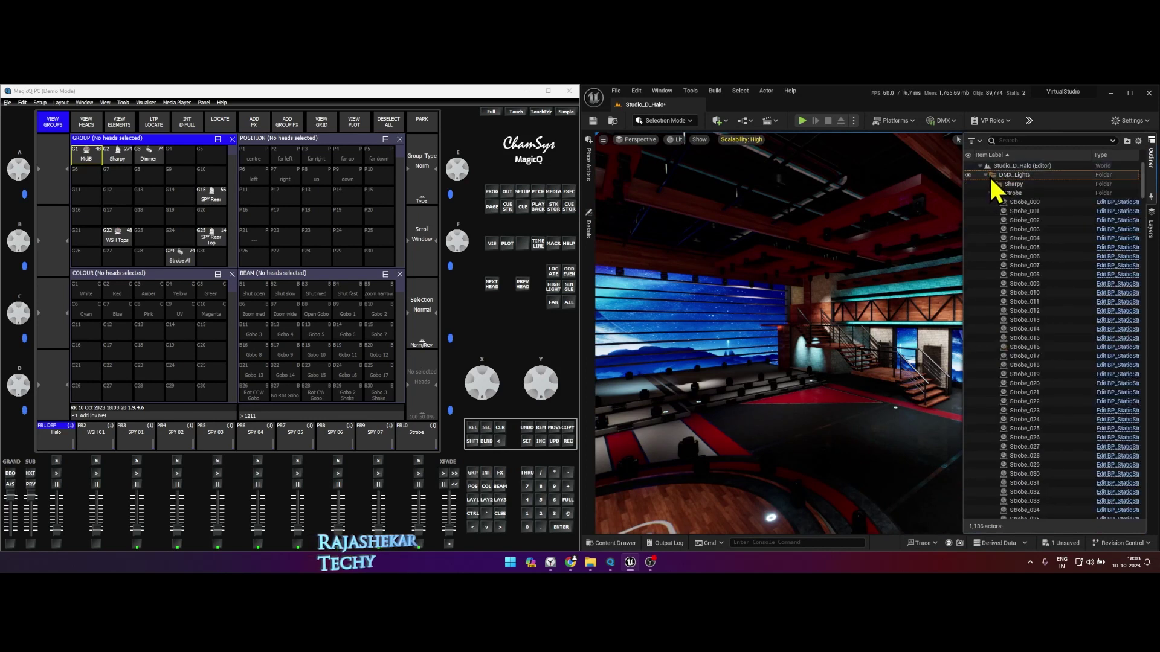
pyautogui.click(991, 192)
pyautogui.click(992, 202)
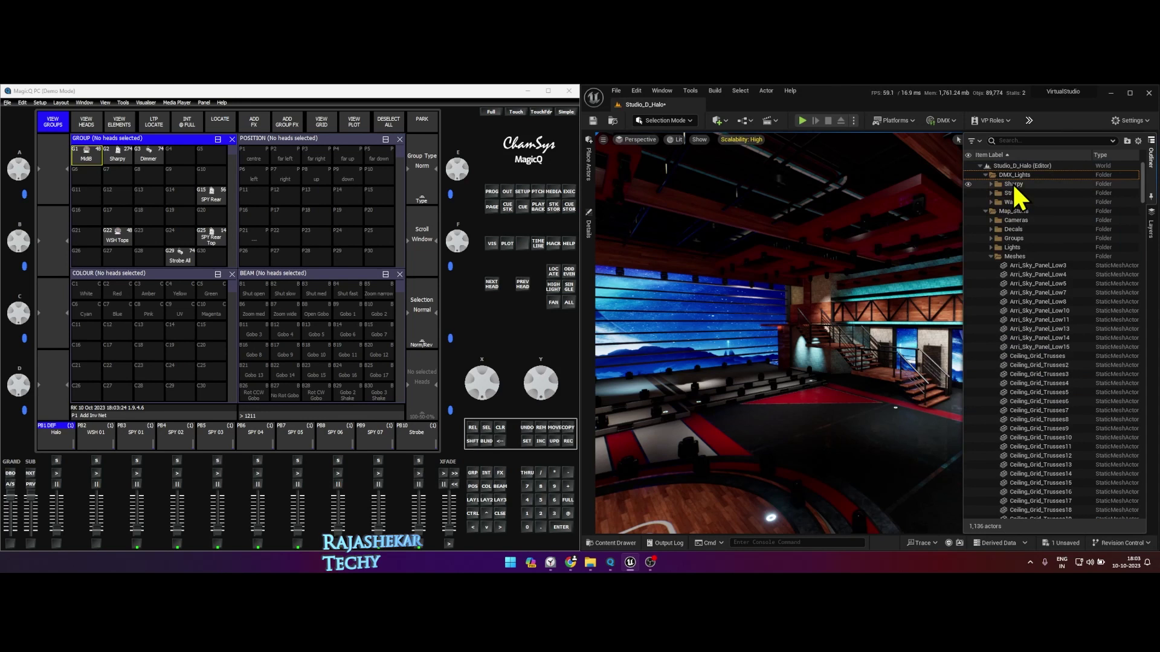
pyautogui.click(1013, 185)
pyautogui.click(1015, 203)
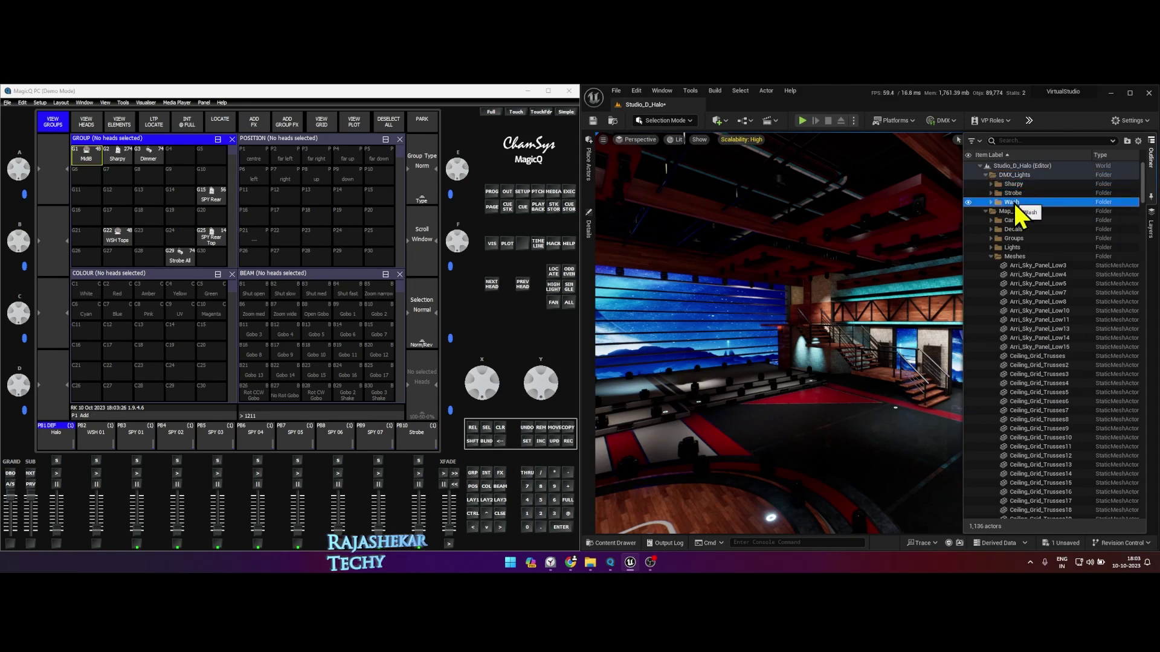
pyautogui.click(991, 184)
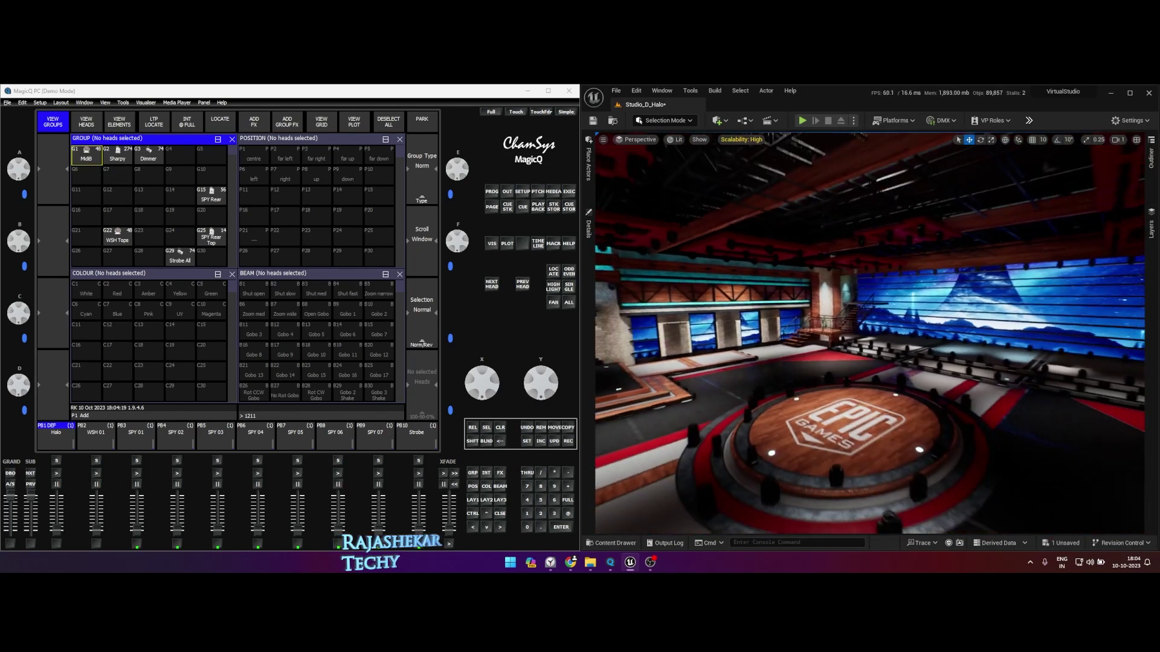
pyautogui.moveTo(807, 313); pyautogui.dragTo(807, 313, button='right')
pyautogui.hotkey('ctrl', 'space')
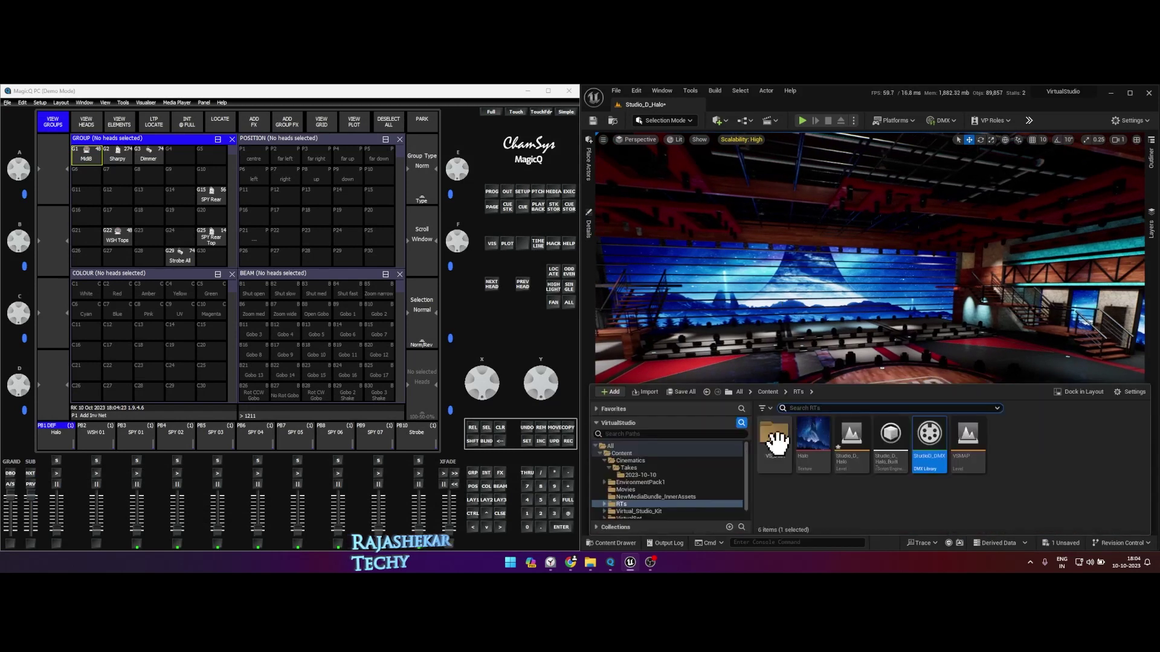
pyautogui.doubleClick(932, 476)
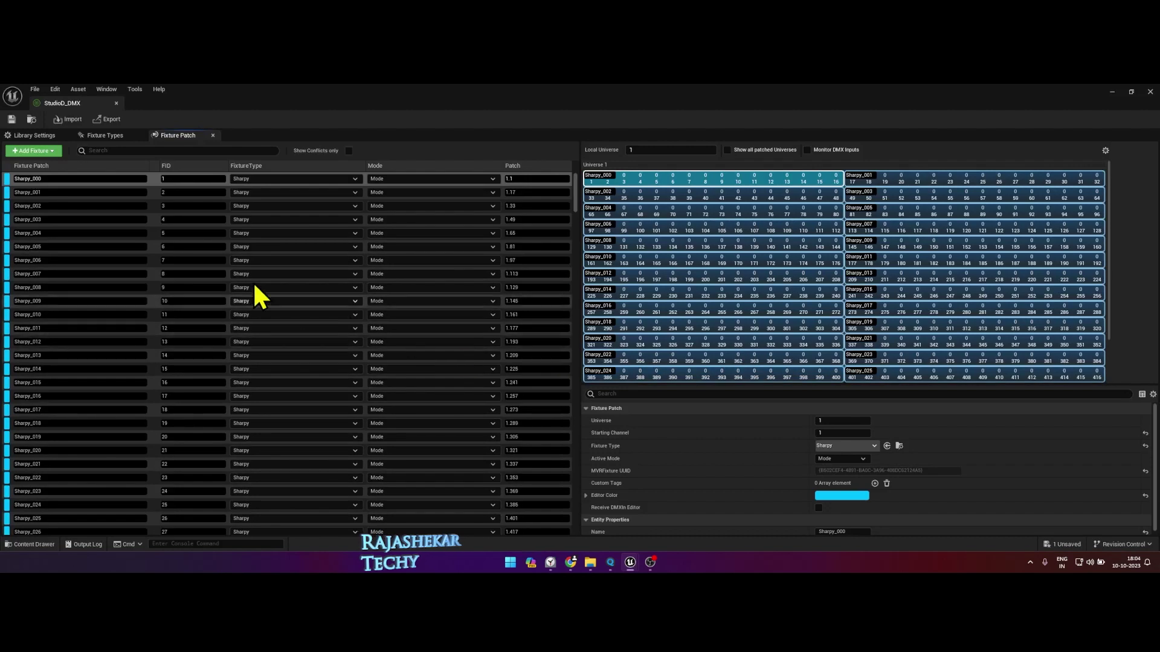
pyautogui.click(114, 137)
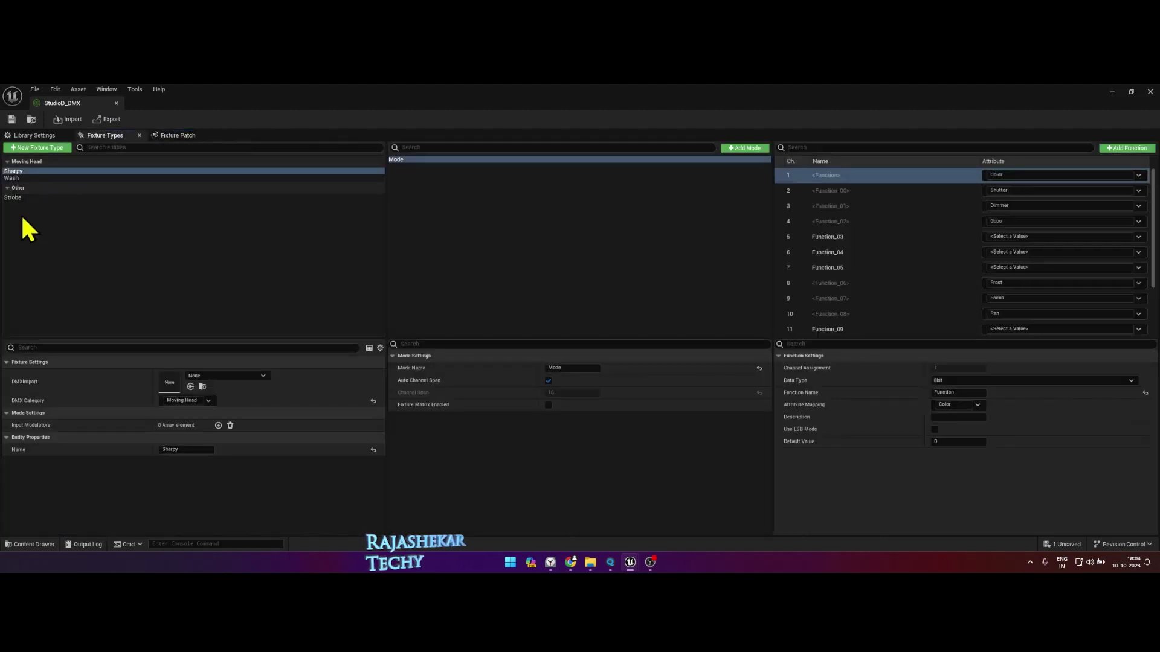
pyautogui.click(175, 135)
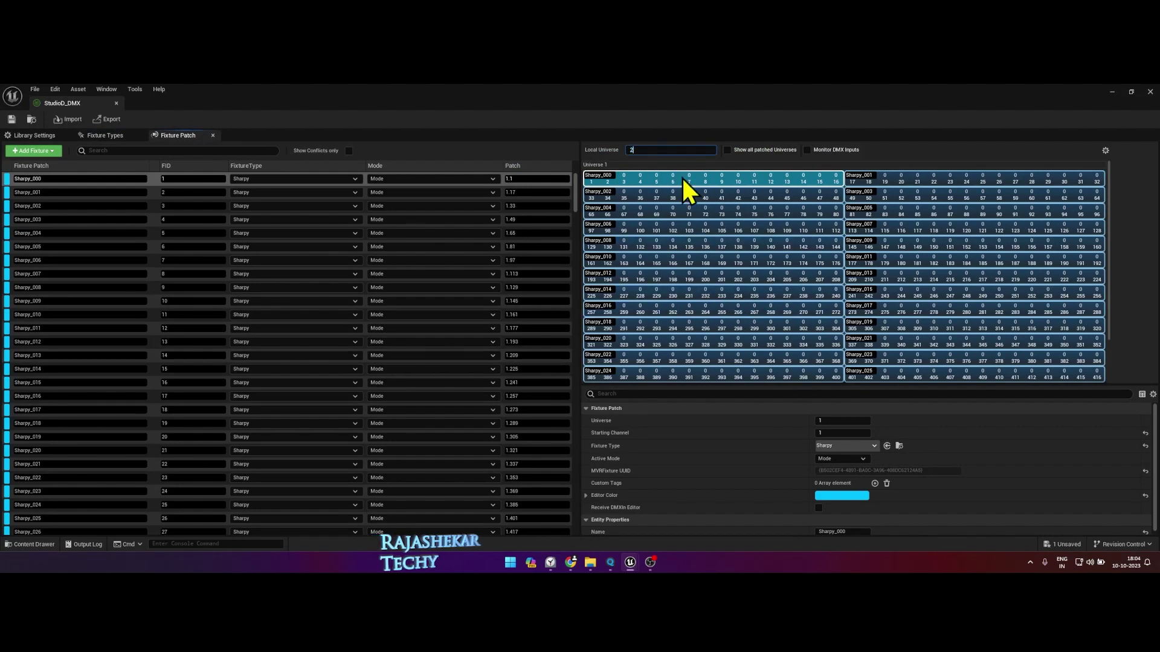
pyautogui.write('4')
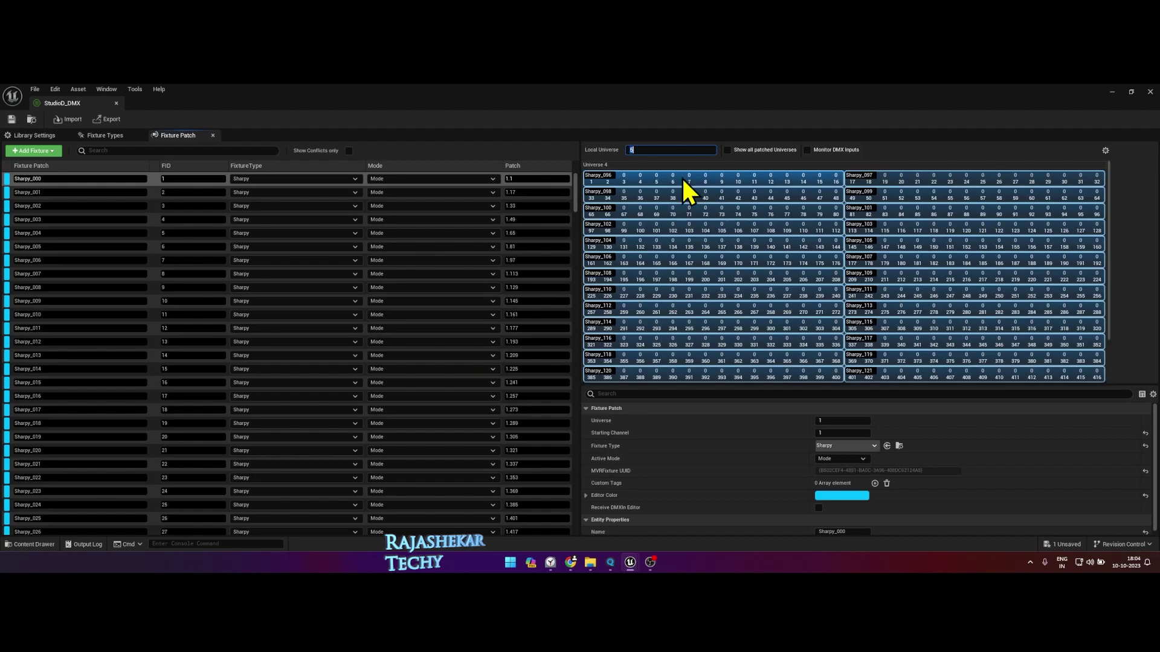
pyautogui.write('11')
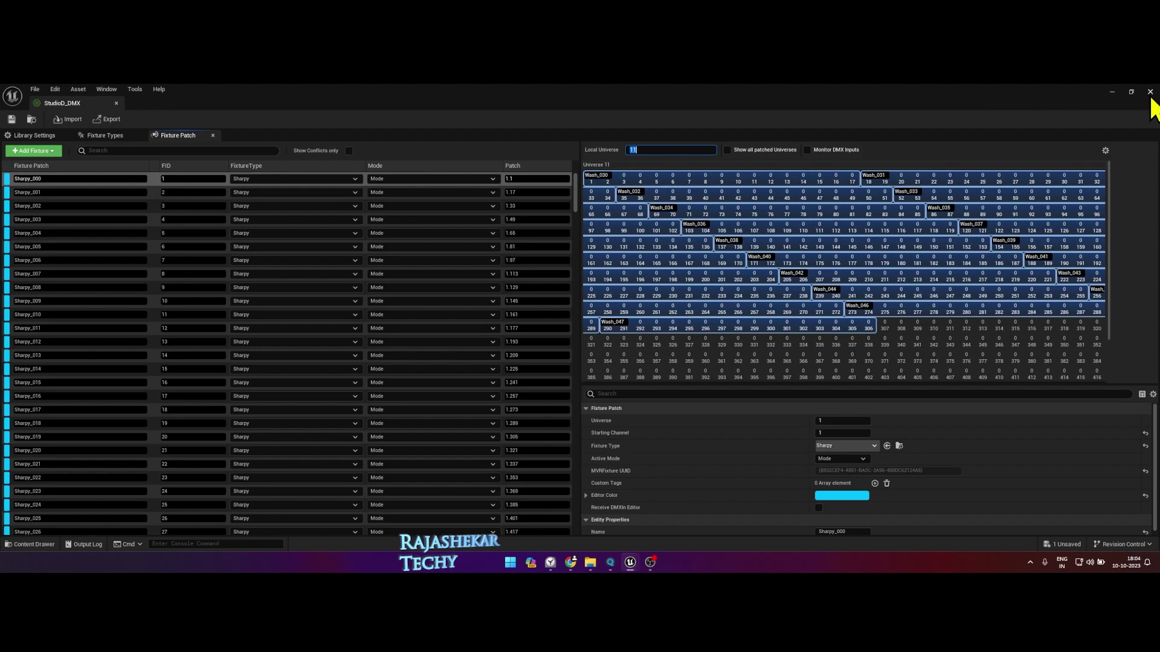
pyautogui.click(1150, 91)
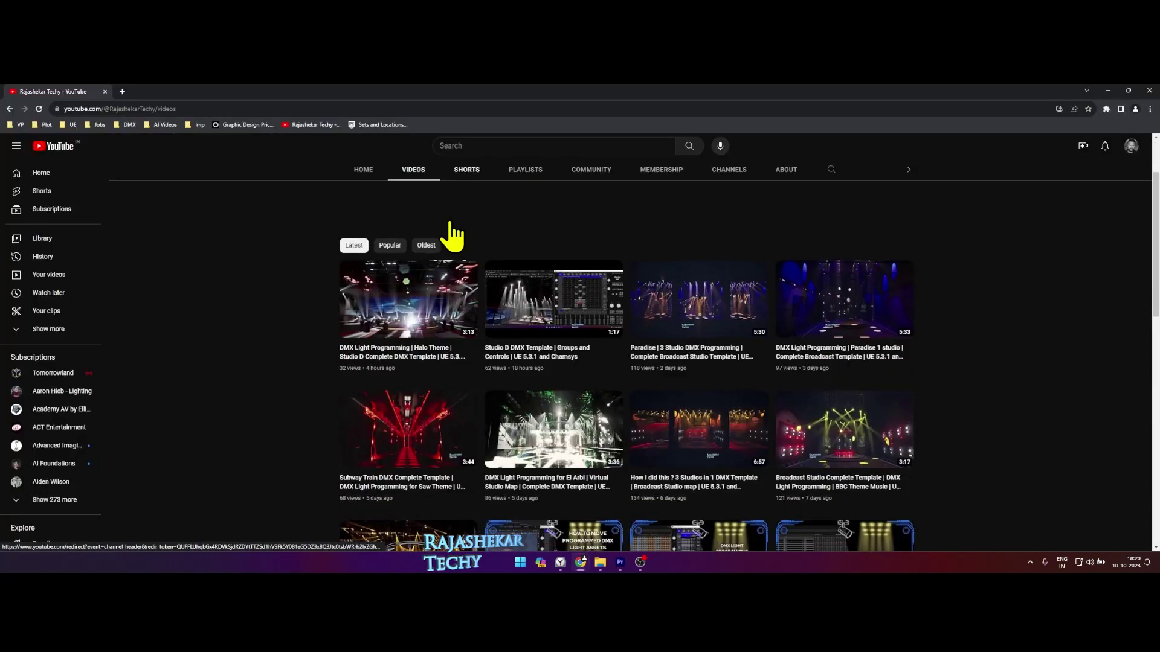
pyautogui.scroll(-5, 453, 238)
pyautogui.moveTo(675, 312)
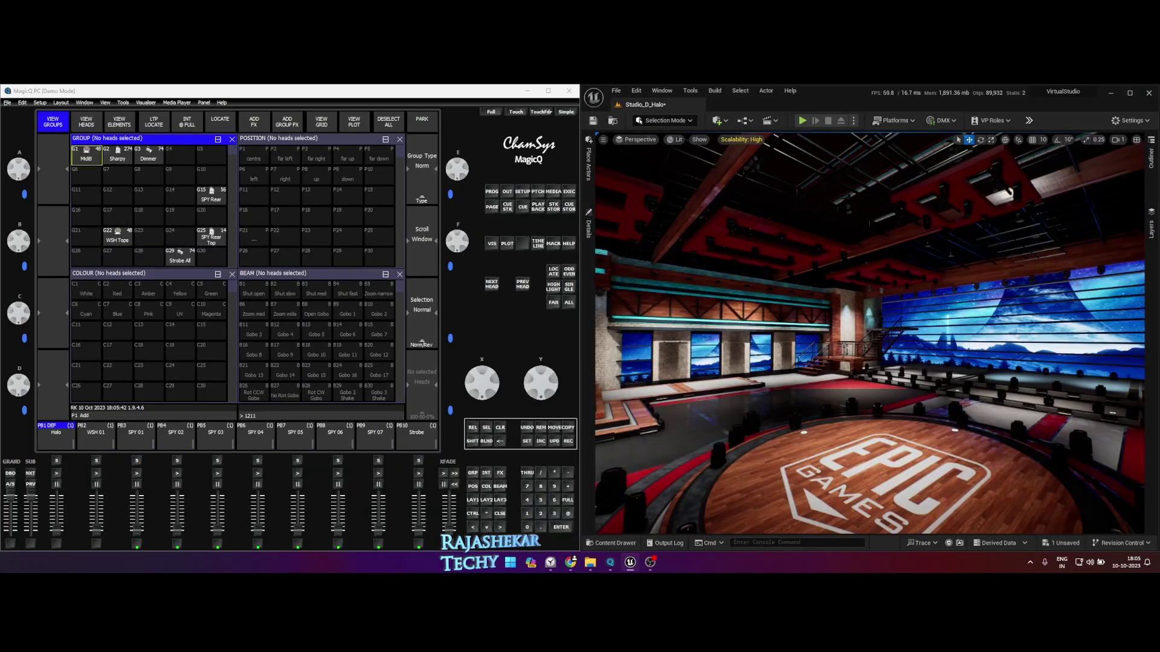
pyautogui.moveTo(874, 367); pyautogui.dragTo(873, 366, button='right')
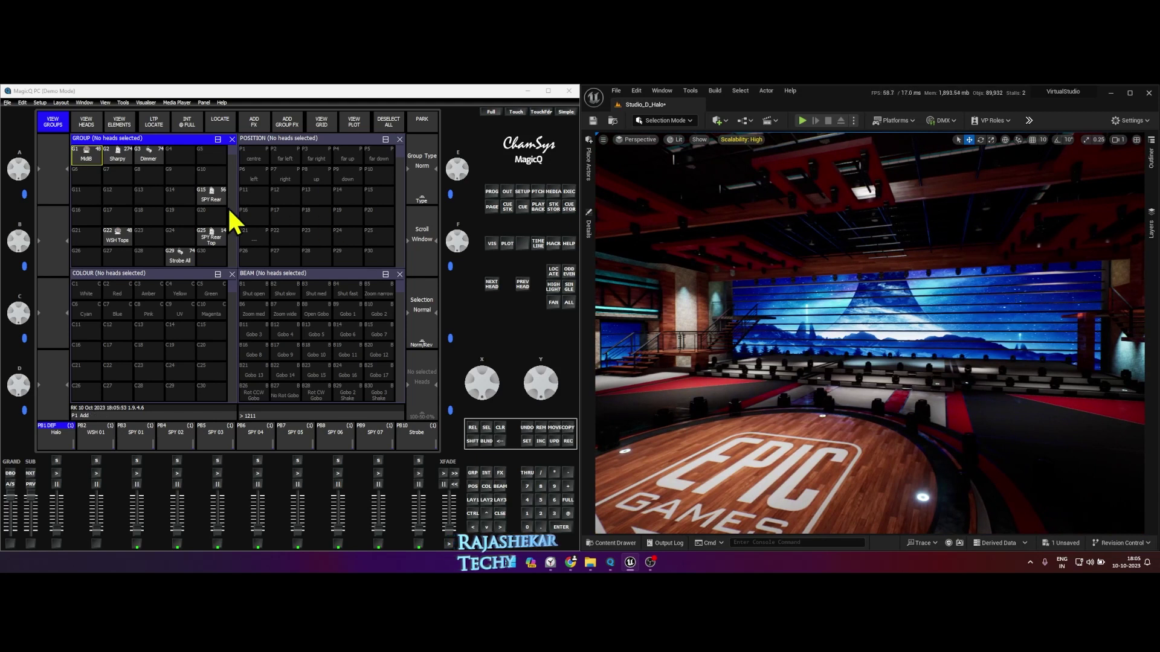
# Step: Expand the MagicQ group window and locate the G25 Sharpy group at full intensity
pyautogui.click(178, 198)
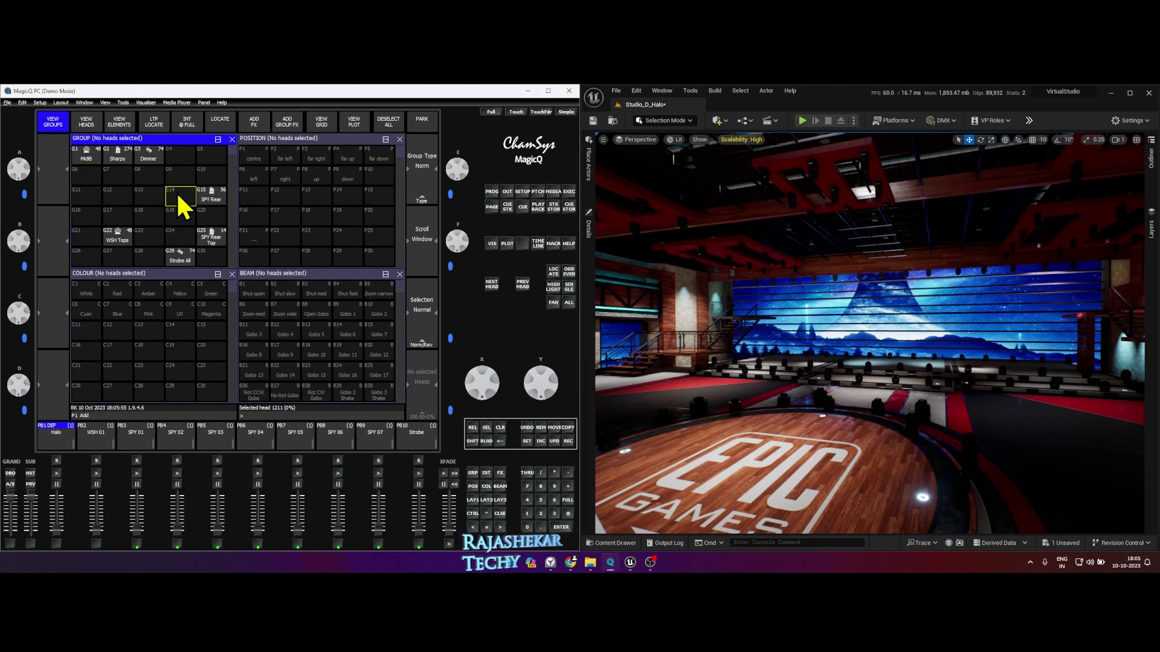
pyautogui.click(218, 139)
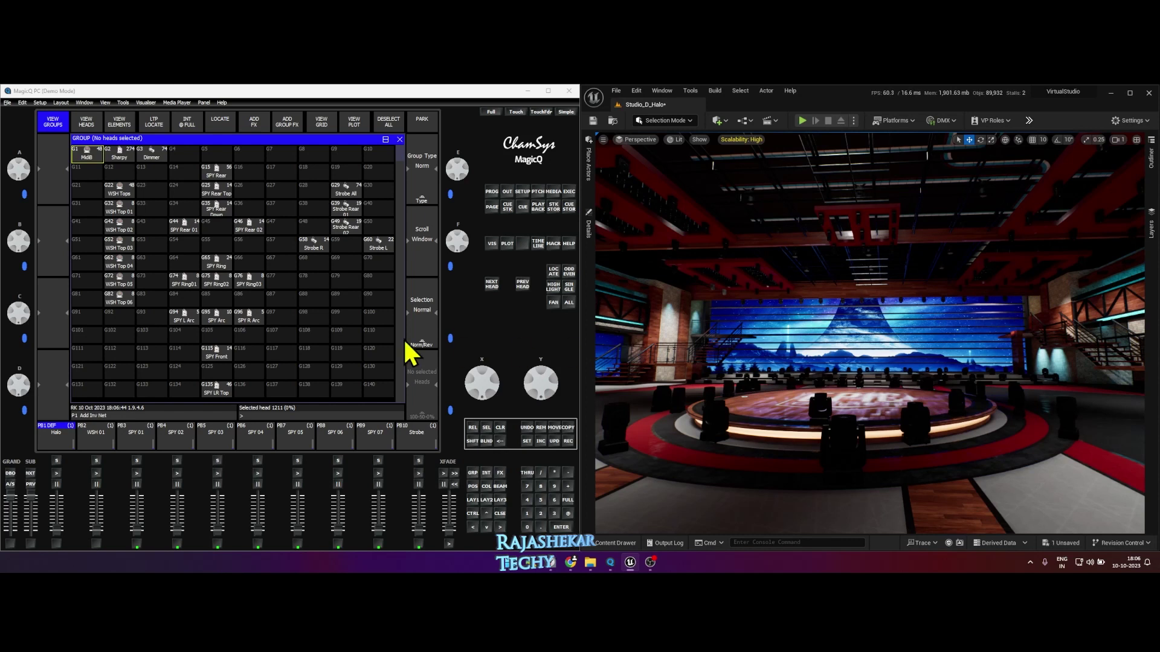
pyautogui.click(216, 189)
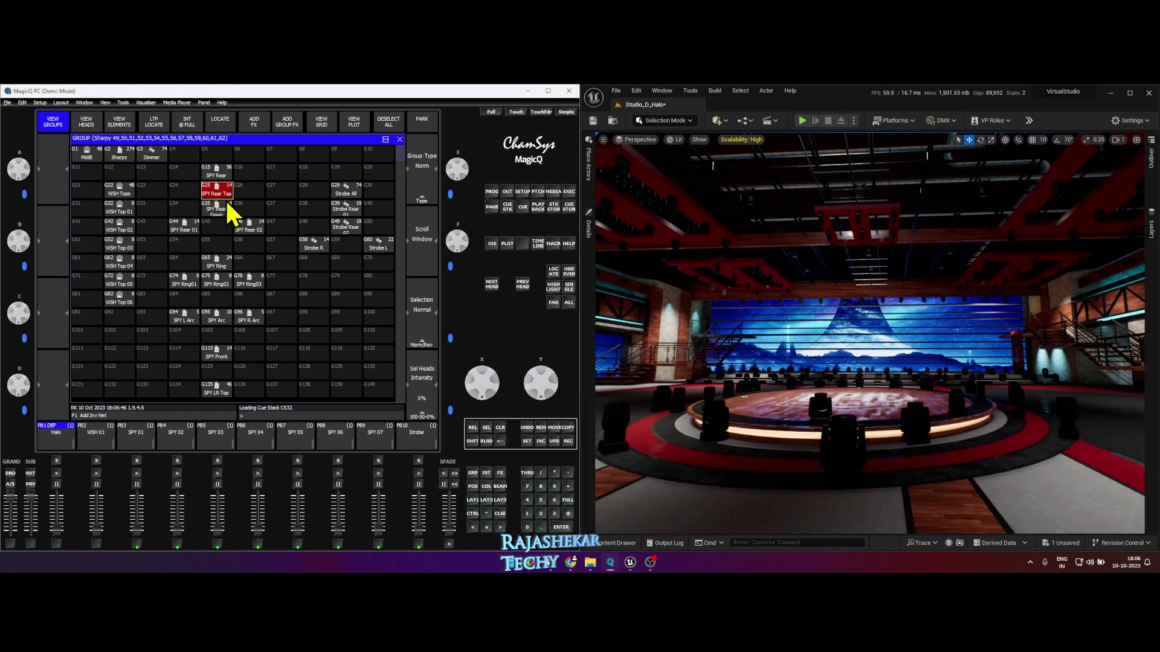
pyautogui.click(554, 273)
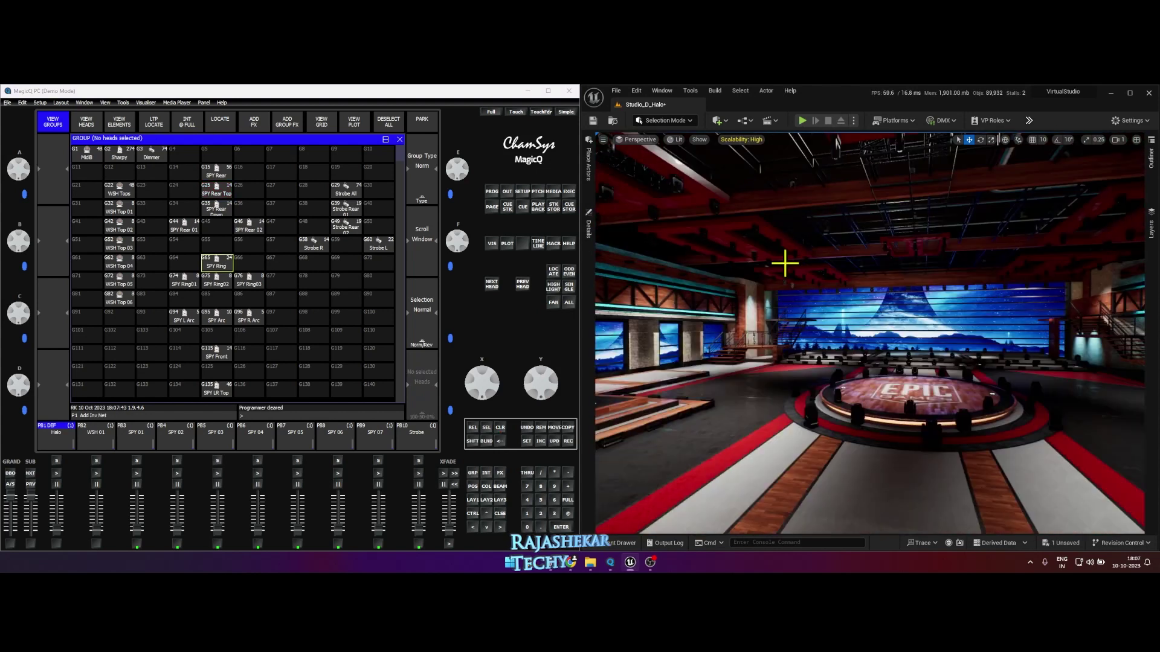
pyautogui.moveTo(923, 287); pyautogui.dragTo(848, 295, button='right')
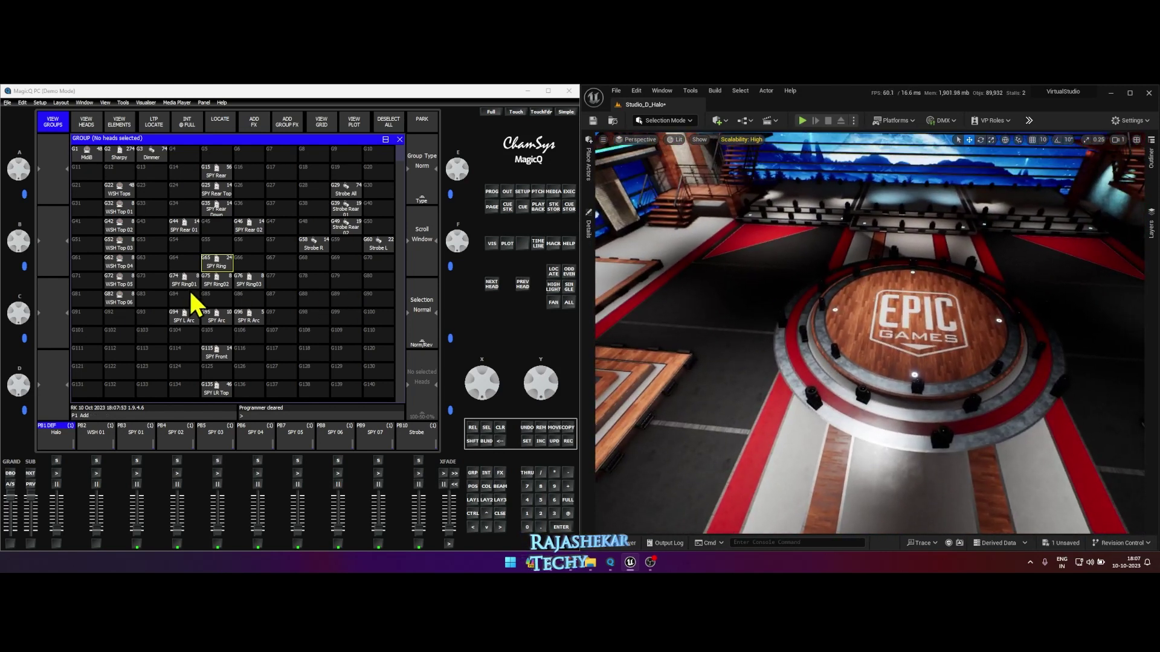
# Step: Locate SPY Ring01 and Ring03 in turn, clear, then locate the whole G65 SPY Ring group
pyautogui.click(184, 285)
pyautogui.click(216, 284)
pyautogui.click(249, 284)
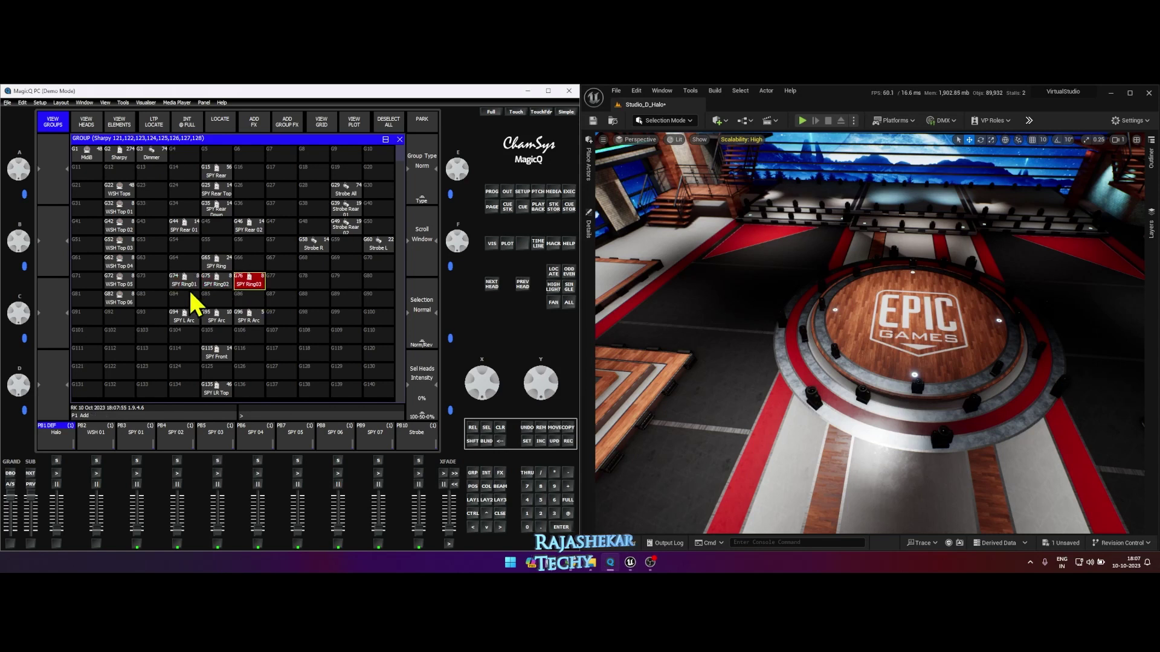
pyautogui.click(186, 285)
pyautogui.click(554, 286)
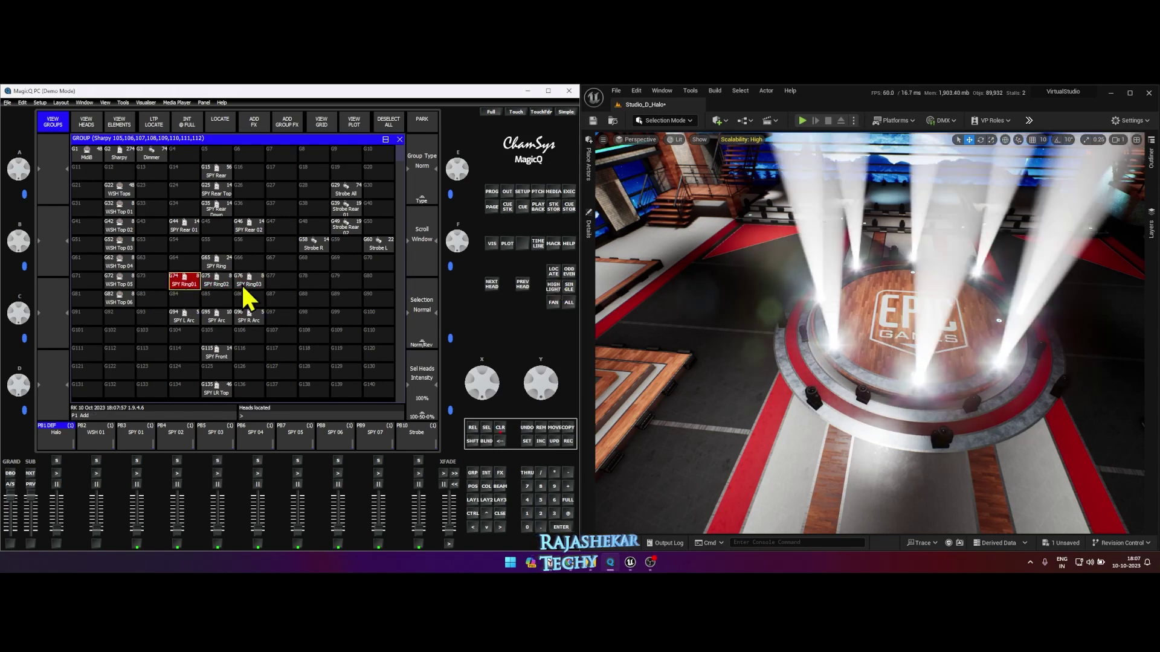
pyautogui.click(216, 284)
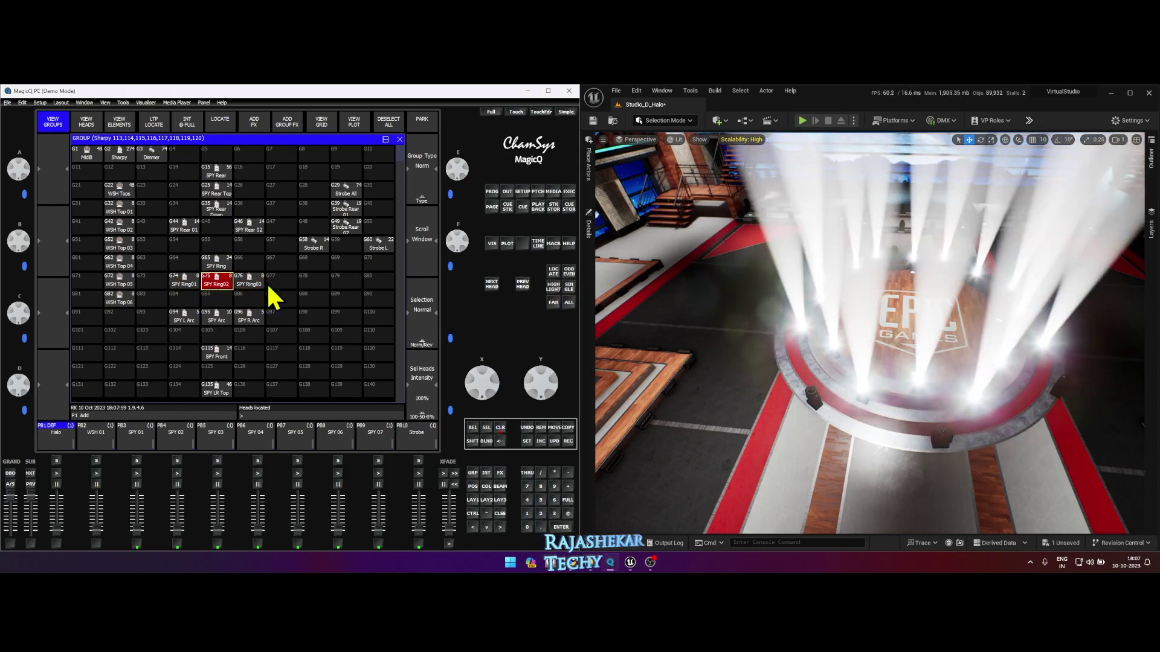
pyautogui.click(249, 284)
pyautogui.click(554, 275)
pyautogui.click(500, 428)
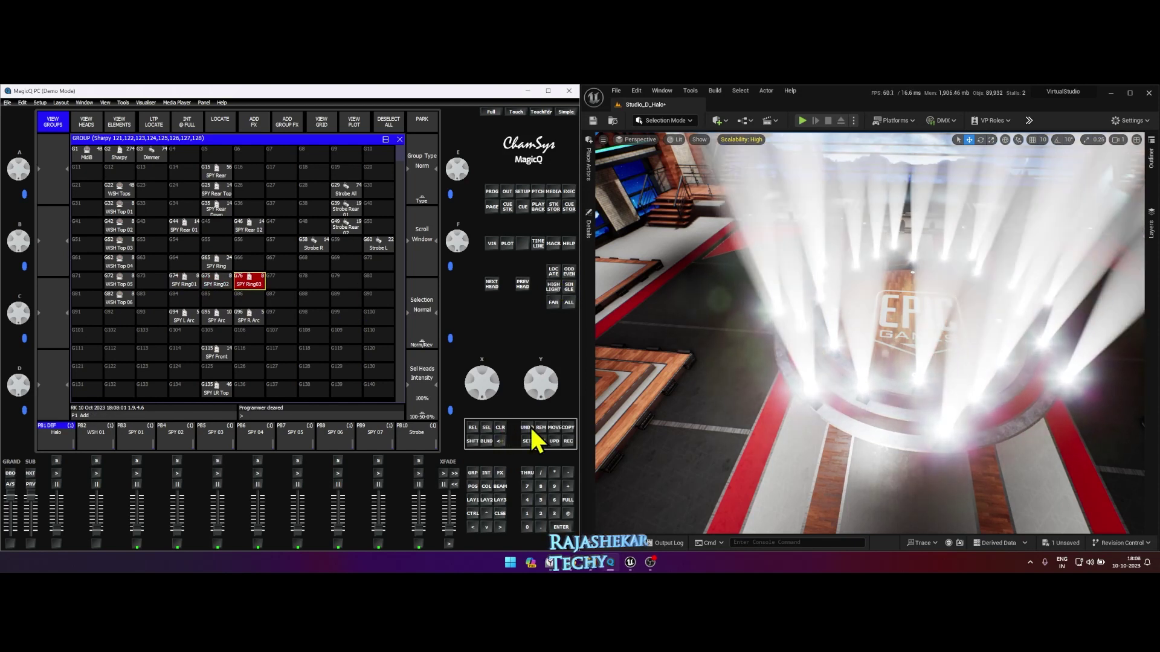
pyautogui.click(221, 266)
pyautogui.click(552, 272)
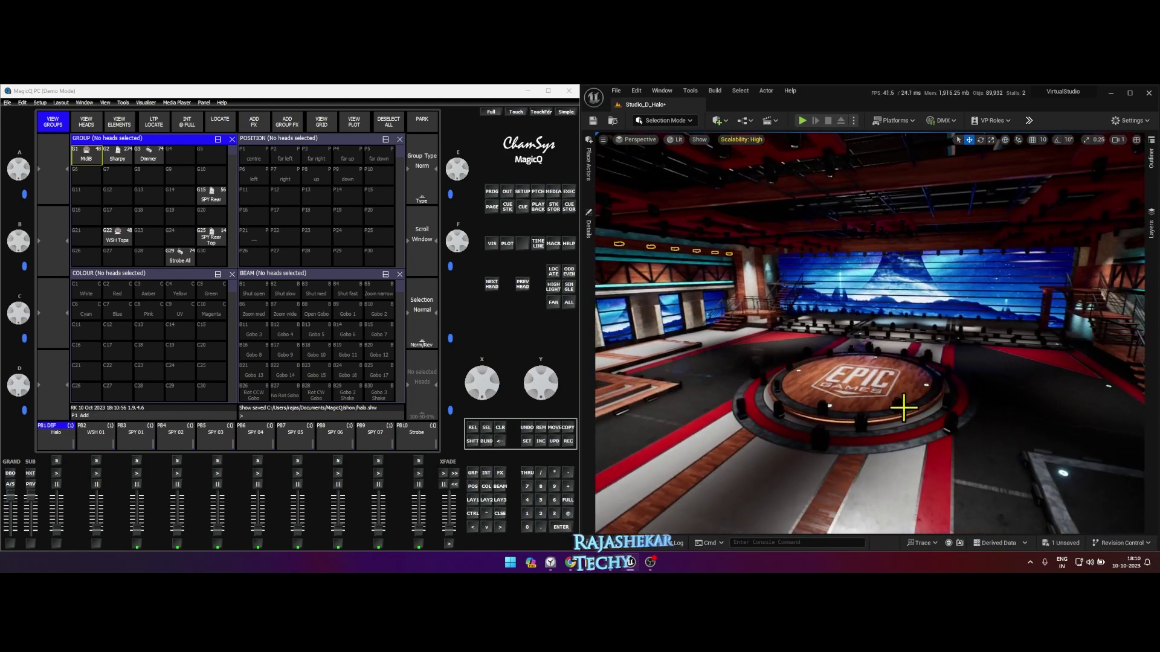
# Step: Tour the set from the back wall and ceiling rig toward the stage, then select head MdB 1
pyautogui.click(834, 414)
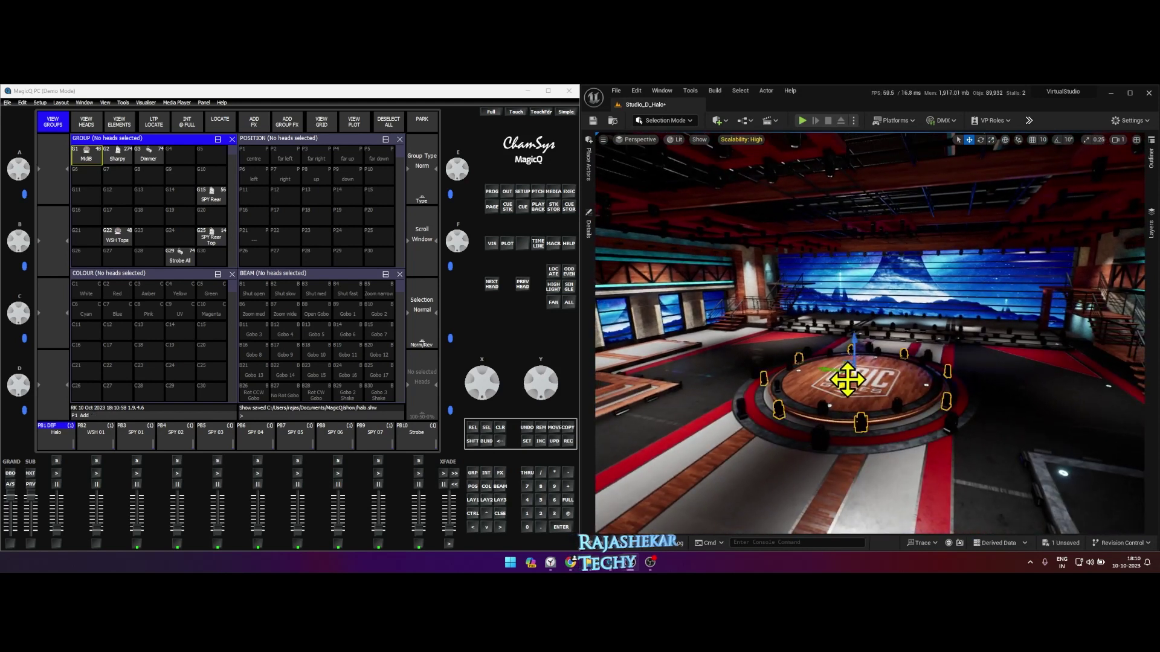
pyautogui.moveTo(804, 359); pyautogui.dragTo(817, 277, button='right')
pyautogui.moveTo(751, 299); pyautogui.dragTo(897, 347, button='right')
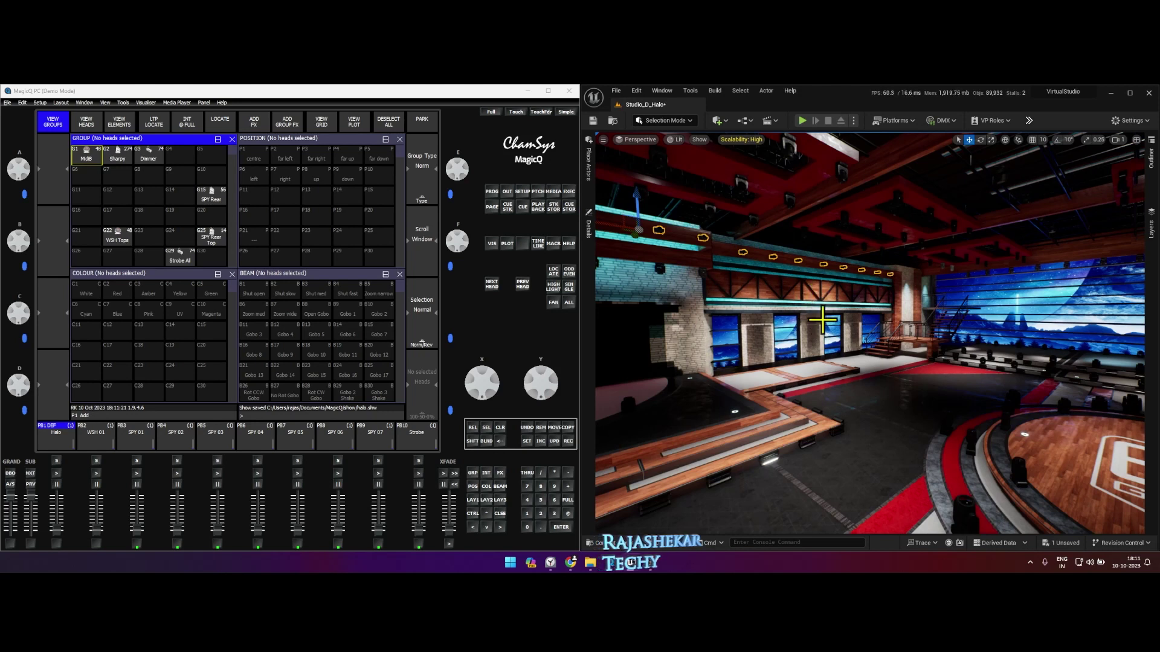
pyautogui.moveTo(870, 332); pyautogui.dragTo(966, 345, button='right')
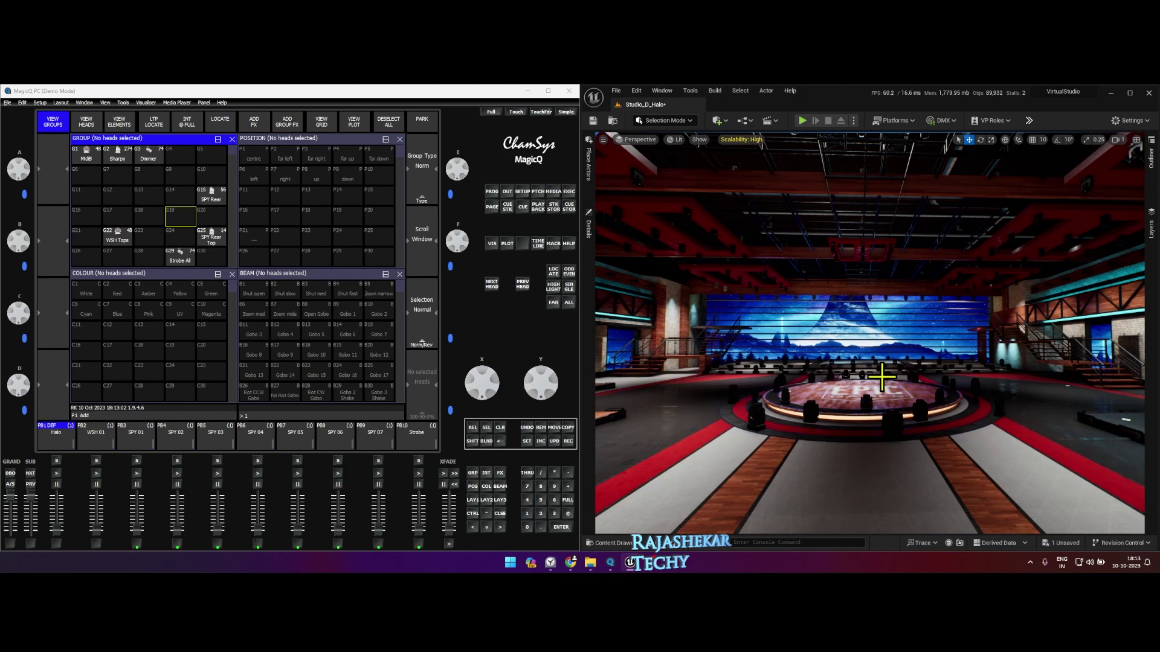
pyautogui.click(167, 207)
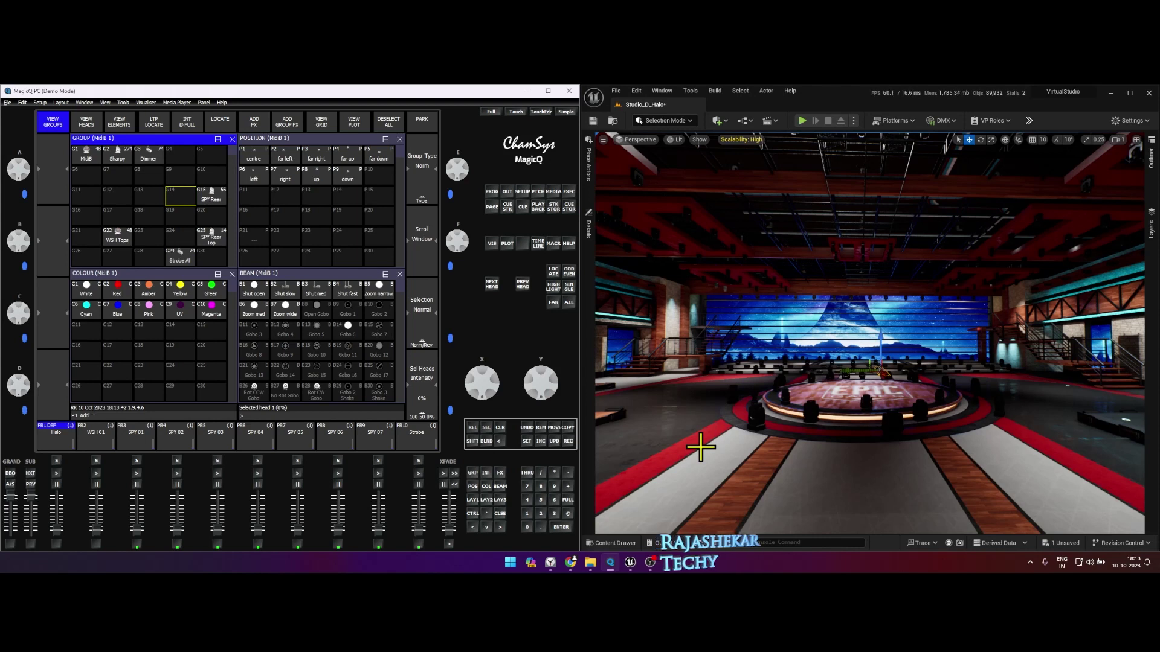
# Step: Launch Chrome, search 'magicq chamsys' and open the MagicQ Software by ChamSys page
pyautogui.press('super+r')
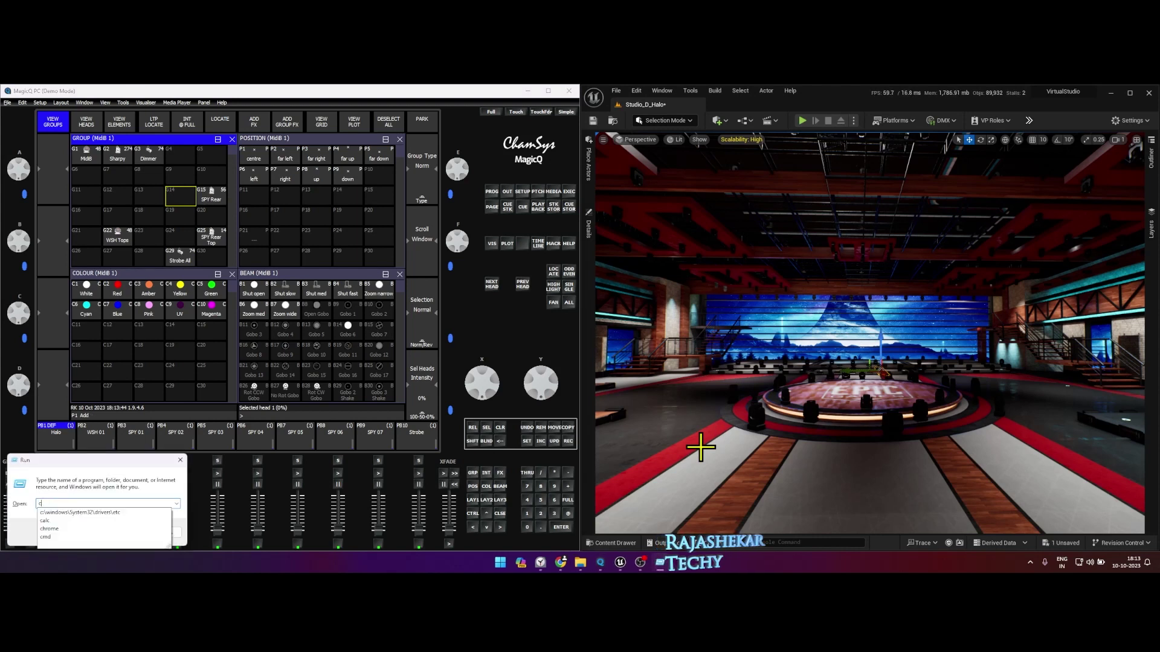
pyautogui.press('Return')
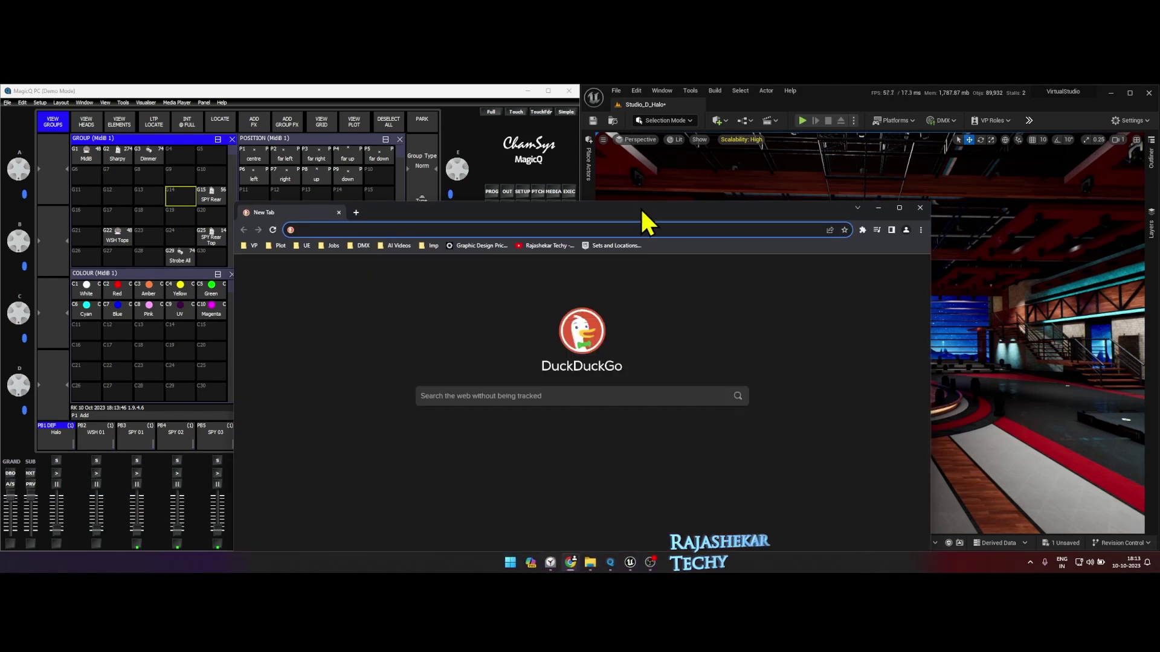
pyautogui.doubleClick(642, 223)
pyautogui.write('magic')
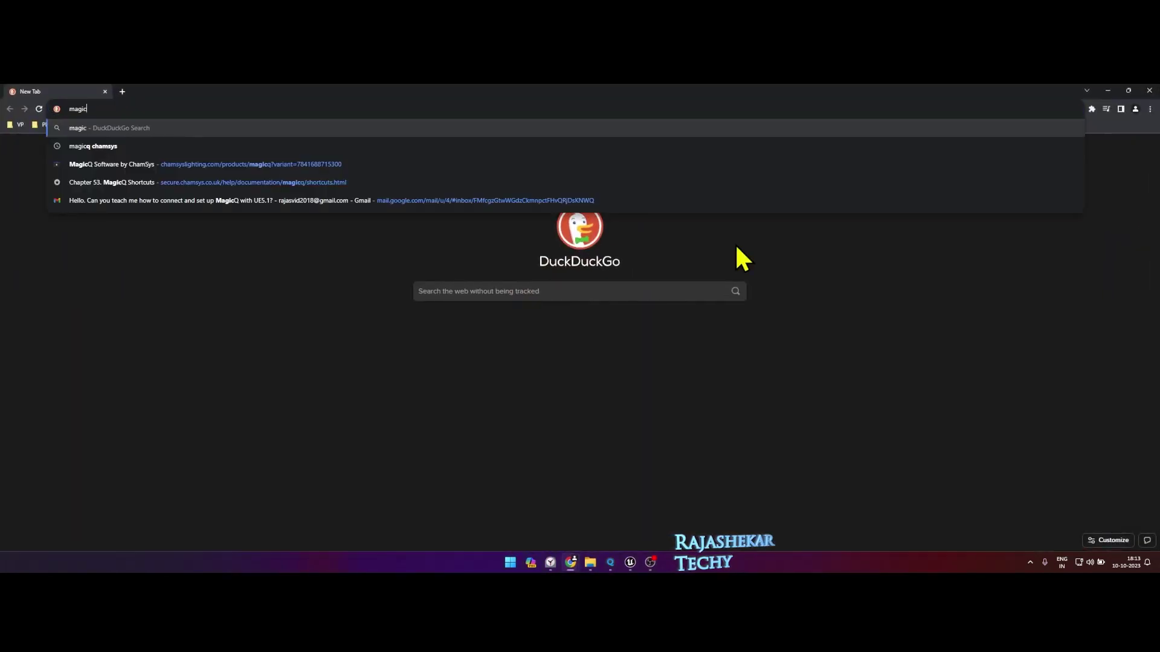
pyautogui.write('q chamsys')
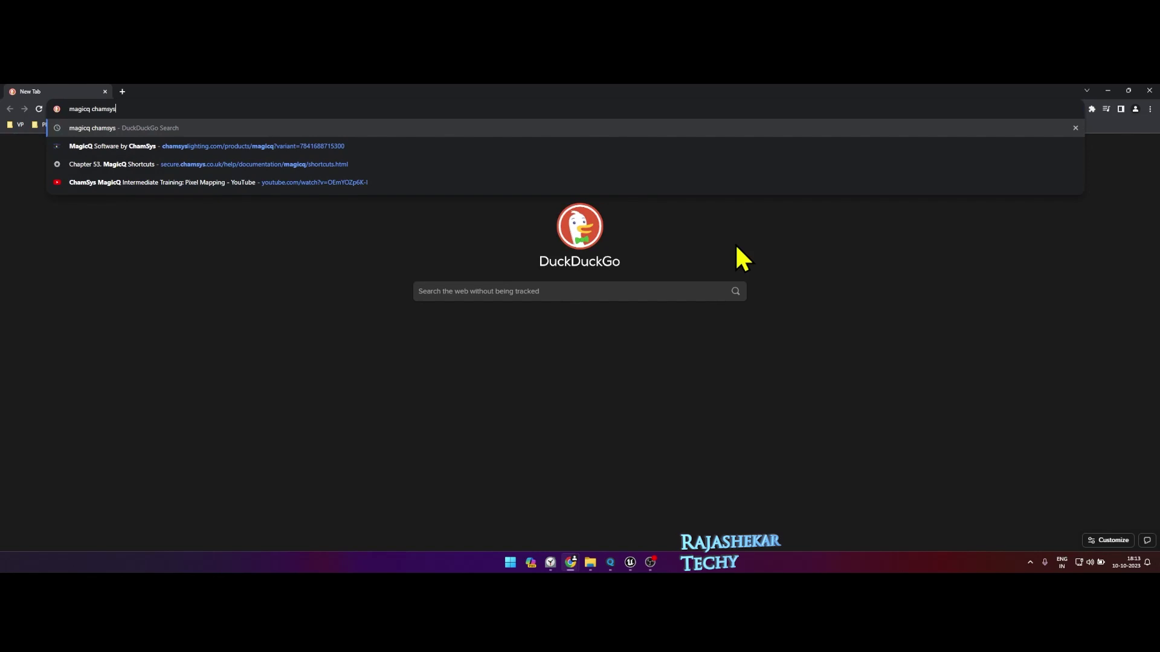
pyautogui.press('Return')
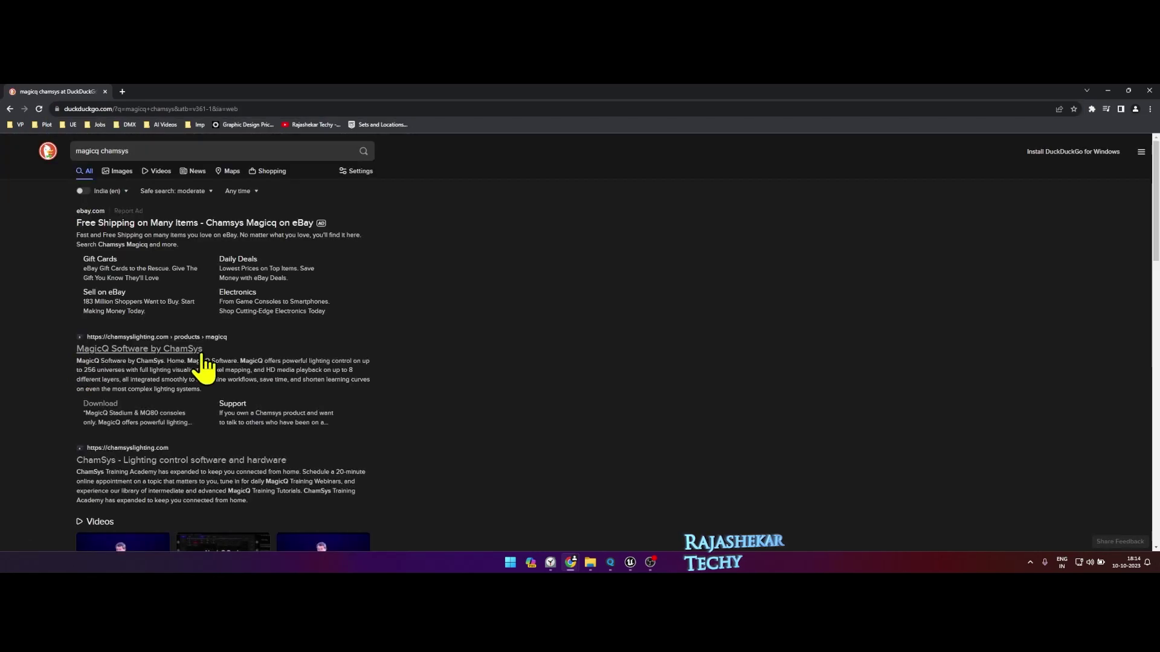
pyautogui.click(171, 353)
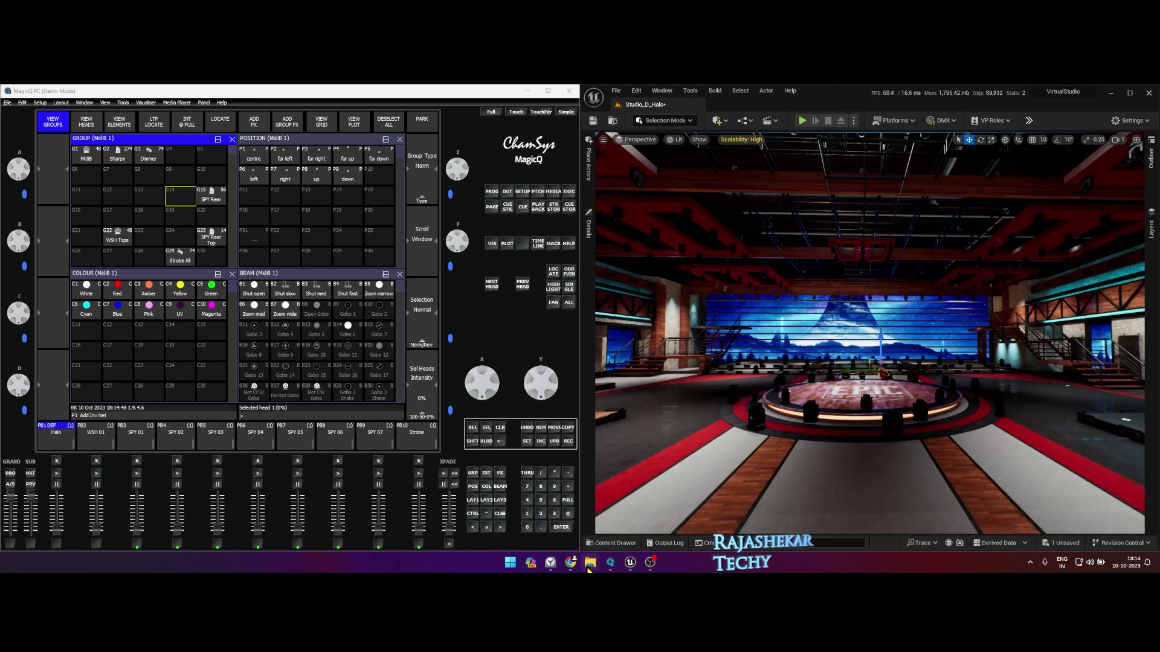
# Step: Open the Documents > MagicQ > show folder in File Explorer
pyautogui.moveTo(589, 569)
pyautogui.click(628, 523)
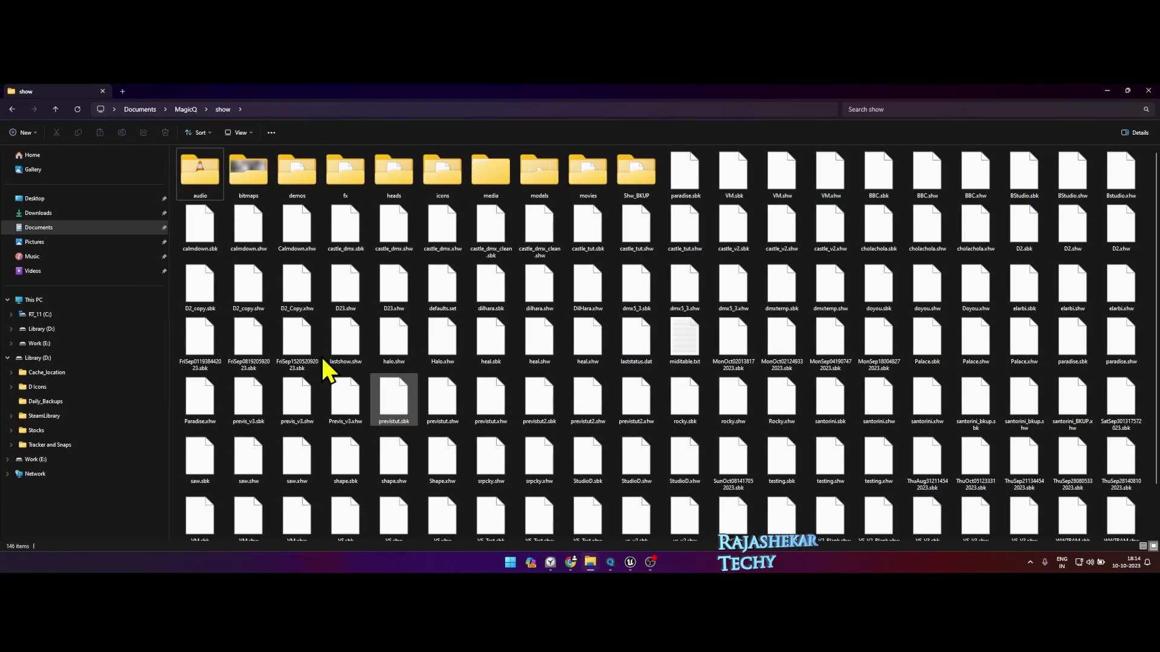
pyautogui.click(67, 231)
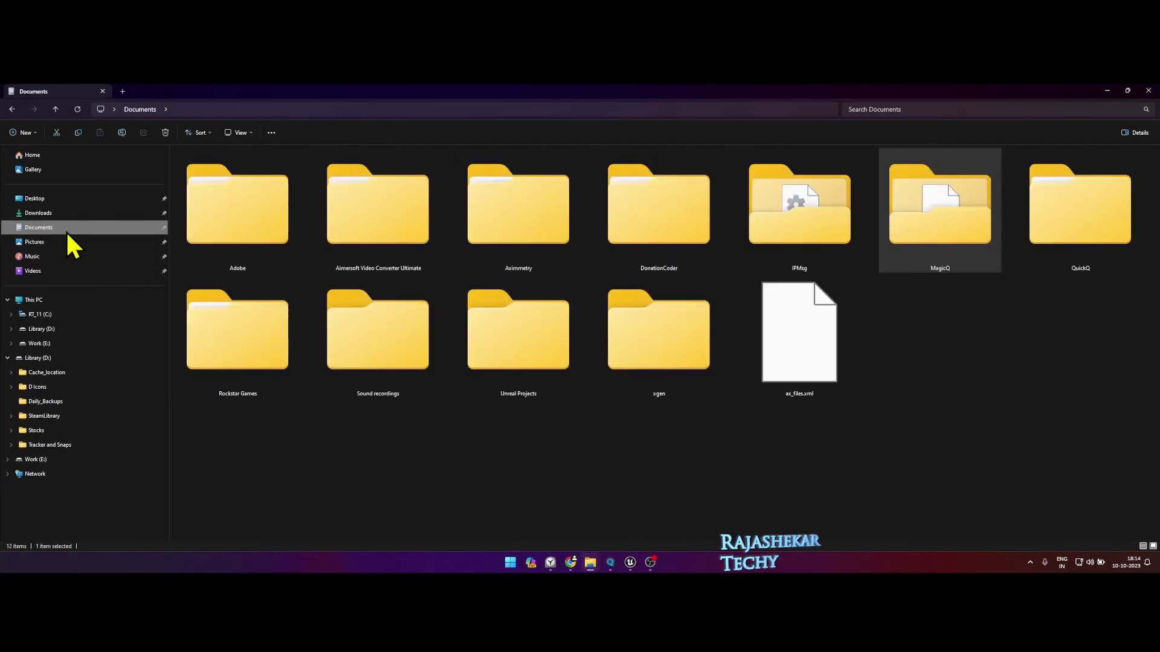
pyautogui.doubleClick(908, 234)
pyautogui.doubleClick(192, 222)
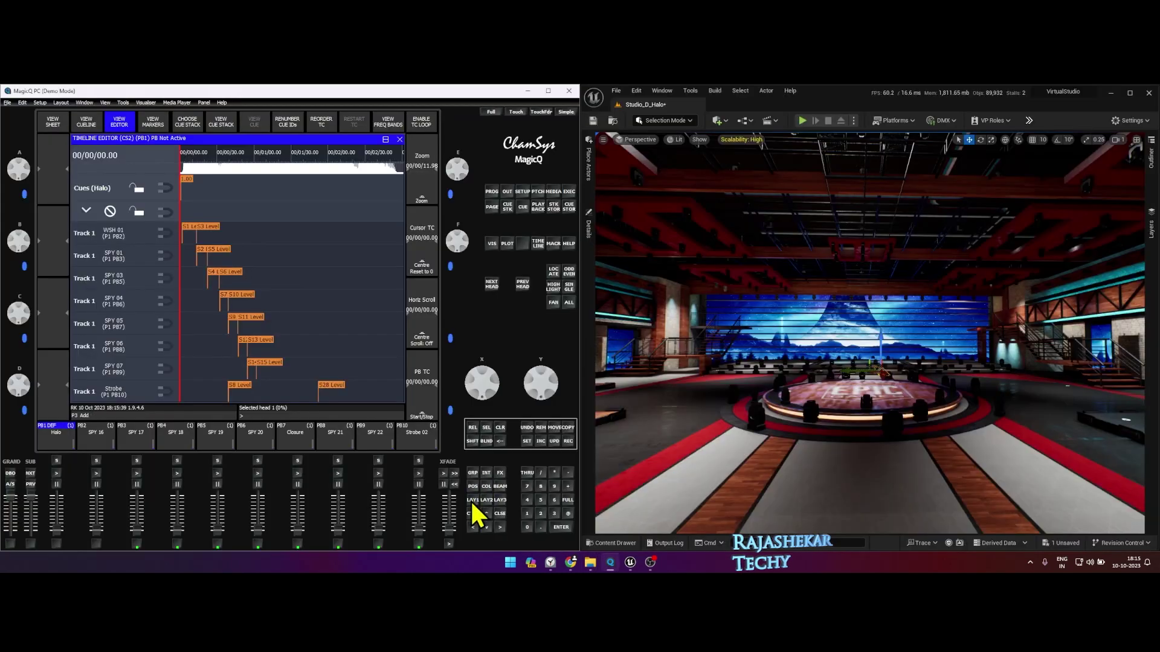
# Step: Switch MagicQ from the Group/Position/Colour/Beam layout to the LAY3 Group and Position layout
pyautogui.click(473, 501)
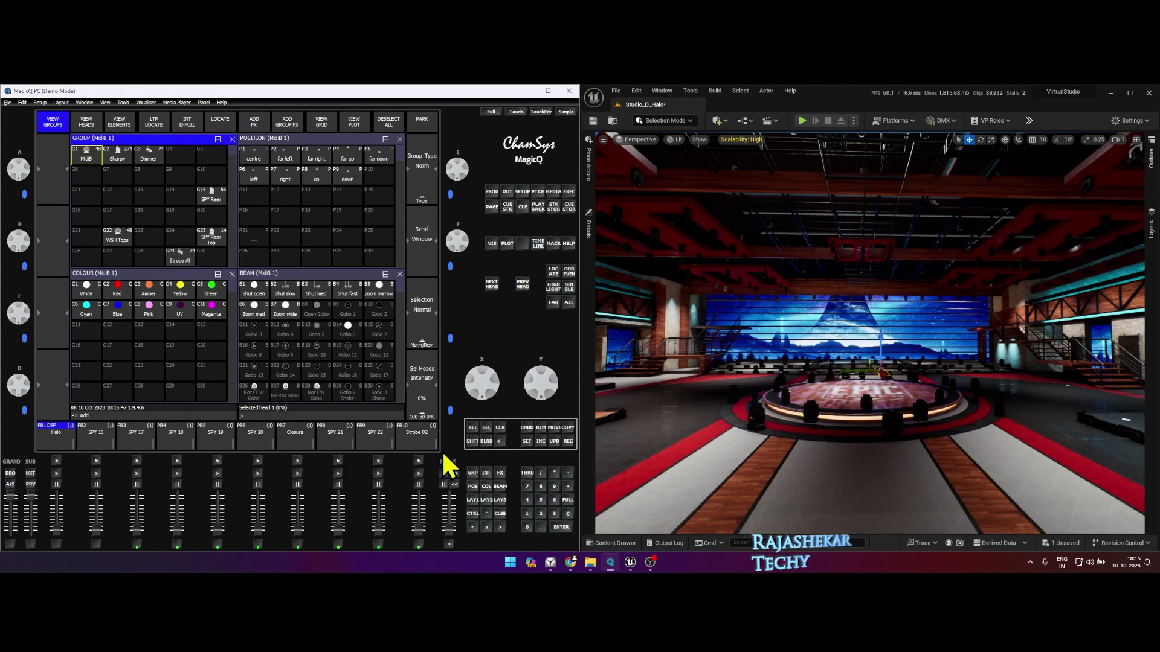
pyautogui.click(500, 500)
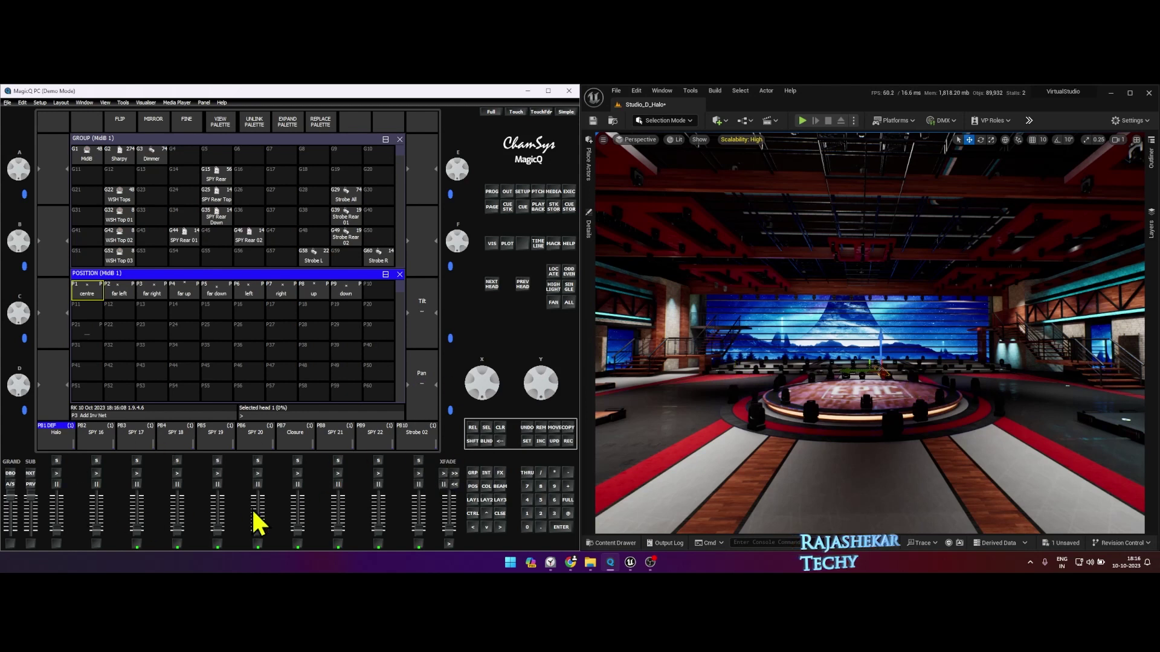
# Step: Open the Halo Timeline Editor and scroll through its waveform and fixture group cue tracks
pyautogui.click(537, 244)
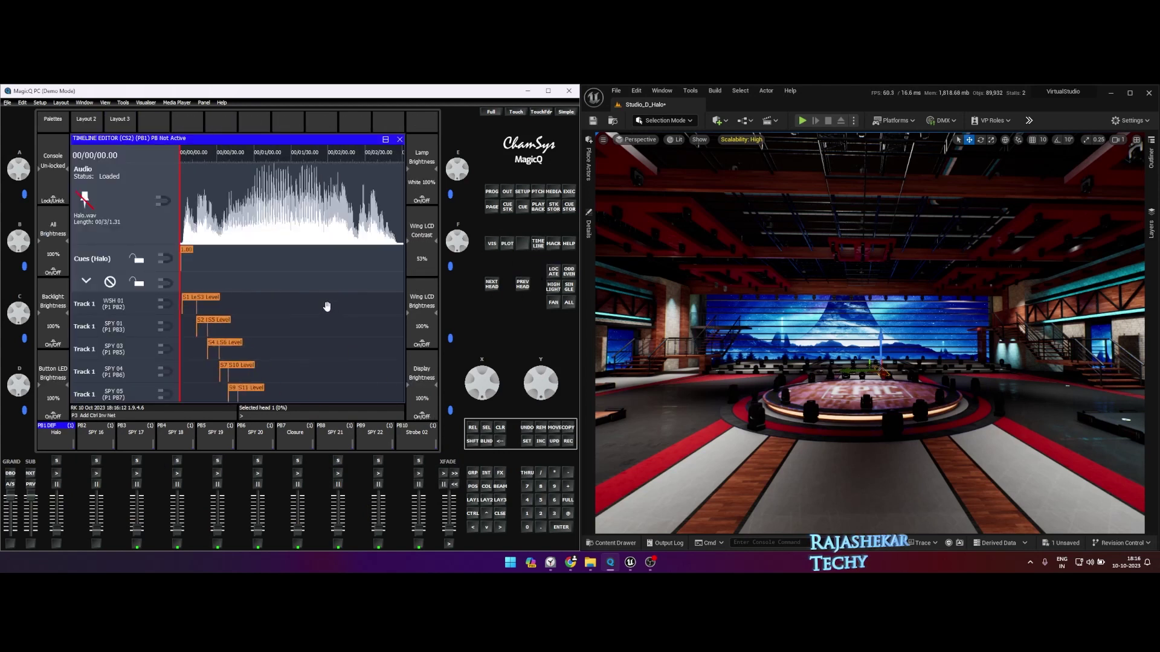
pyautogui.click(326, 306)
pyautogui.scroll(-5, 329, 309)
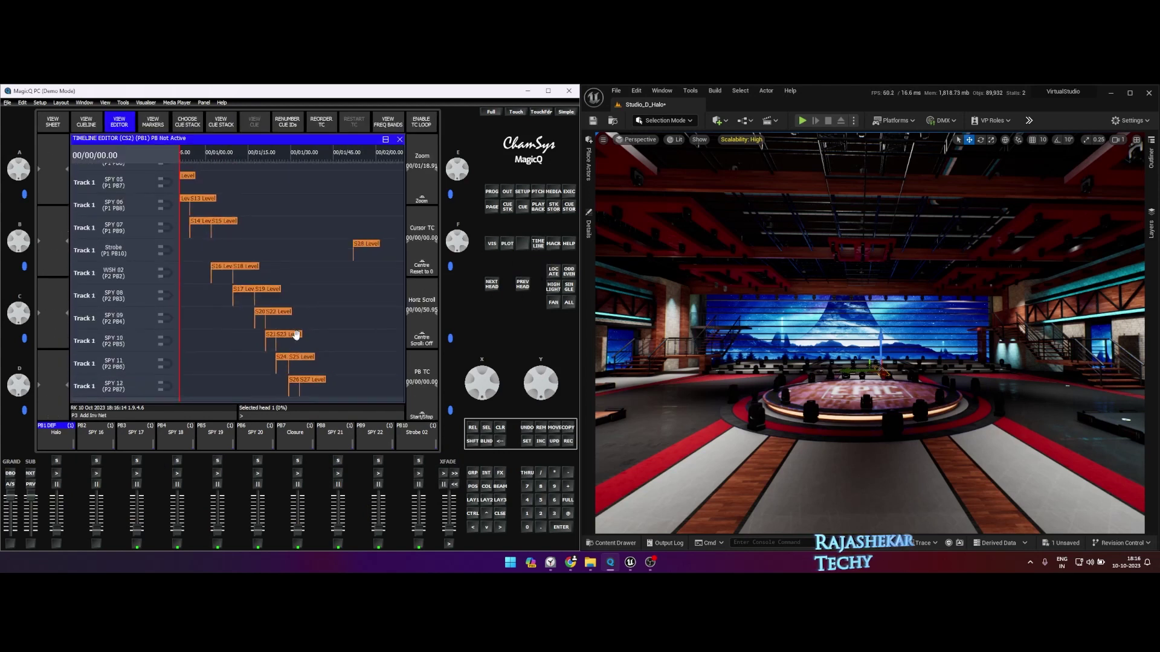
pyautogui.keyDown('ctrl'); pyautogui.scroll(-2, 296, 335); pyautogui.keyUp('ctrl')
pyautogui.scroll(2, 271, 338)
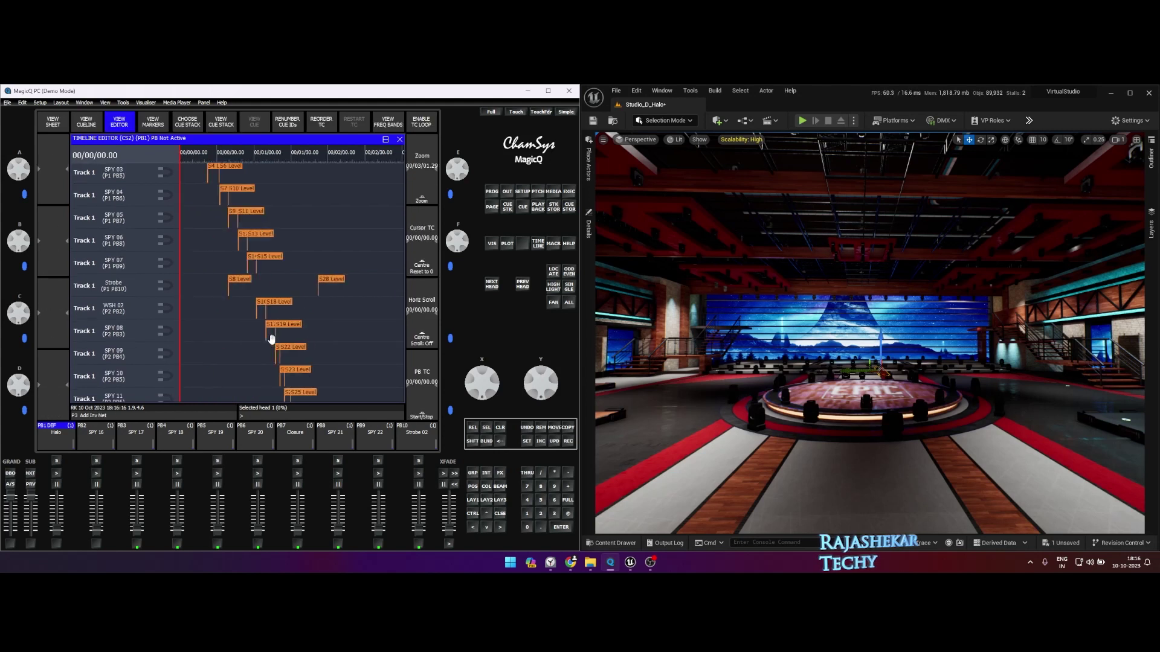
pyautogui.scroll(3, 271, 339)
pyautogui.keyDown('ctrl'); pyautogui.scroll(3, 274, 321); pyautogui.keyUp('ctrl')
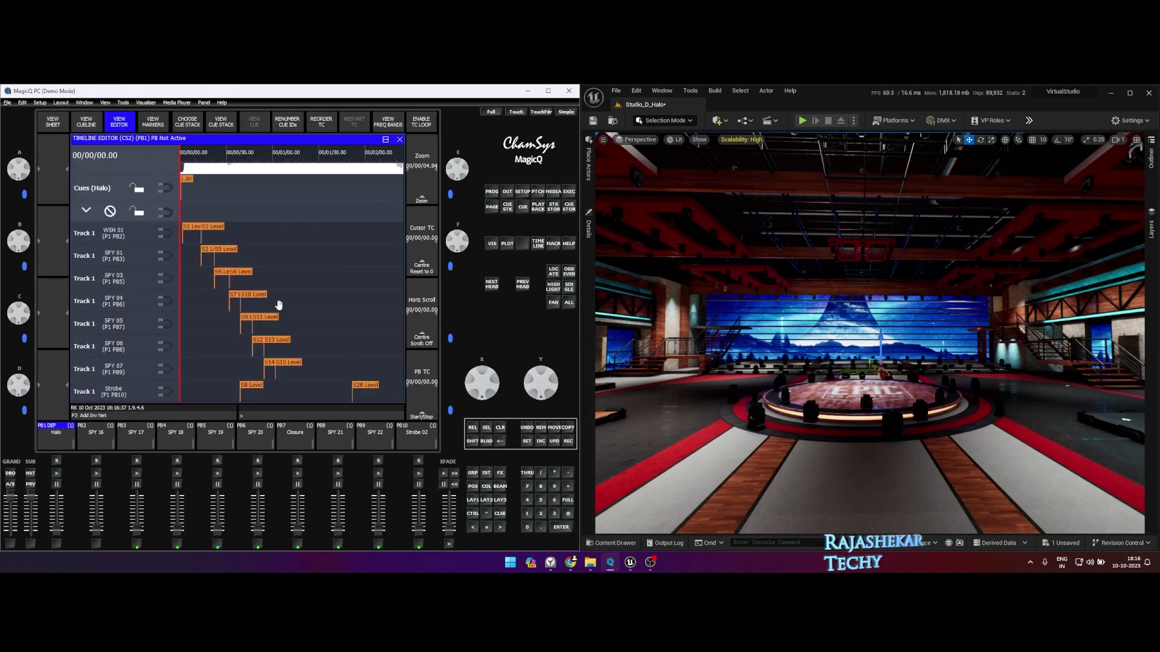
pyautogui.scroll(-3, 278, 304)
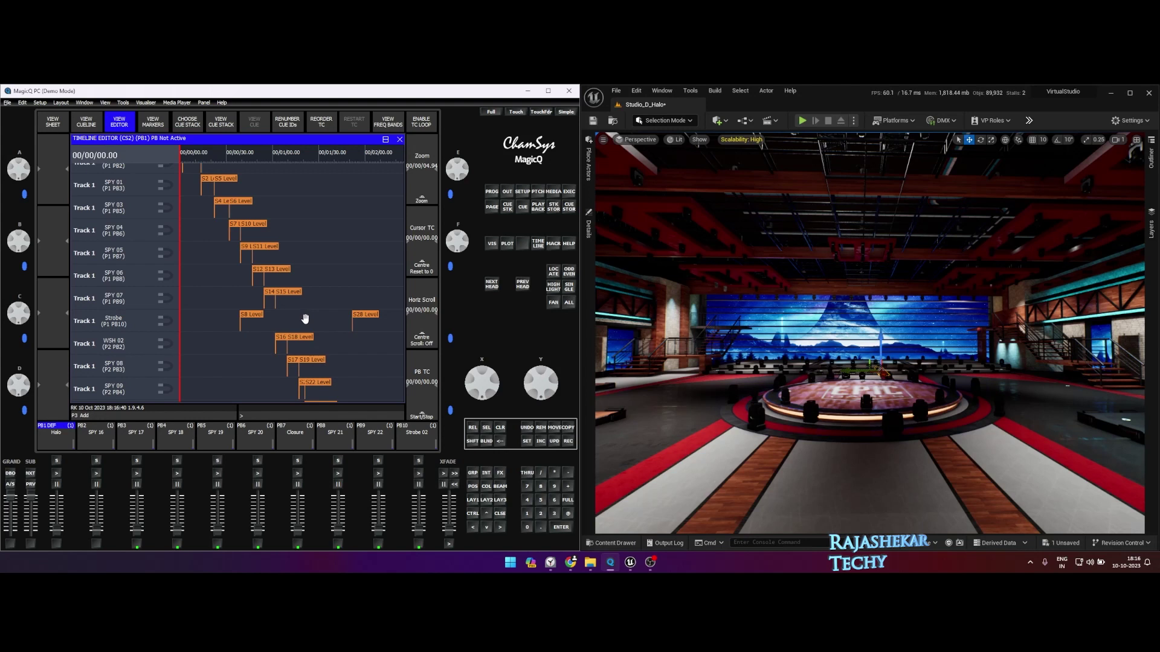
pyautogui.scroll(3, 305, 318)
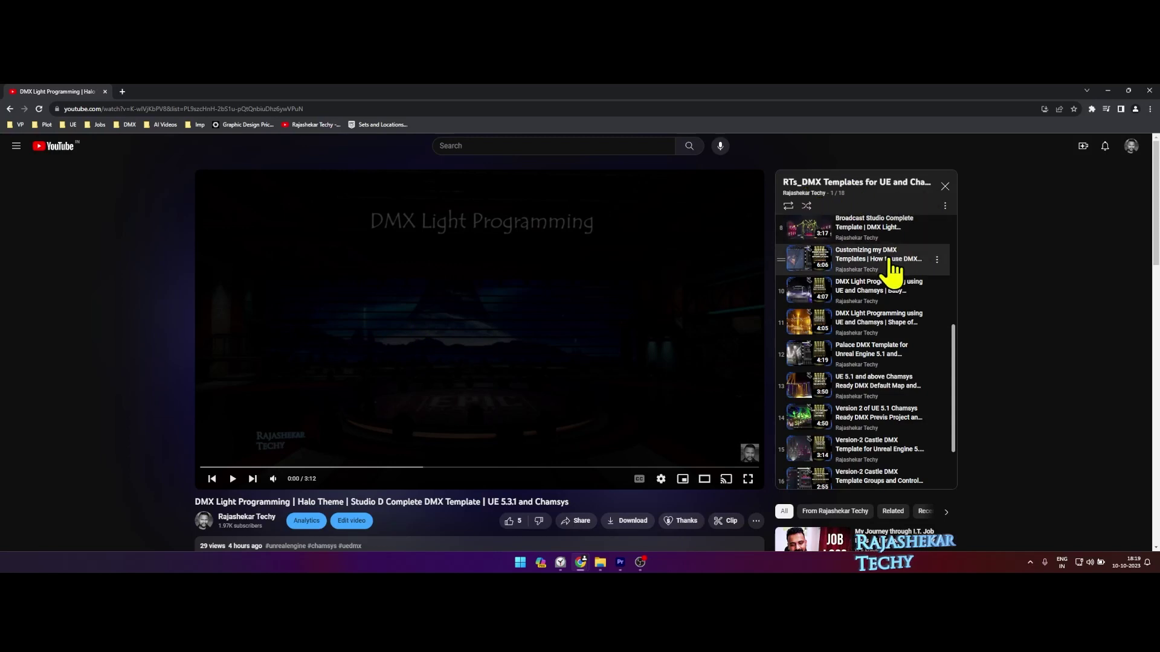
pyautogui.scroll(4, 903, 296)
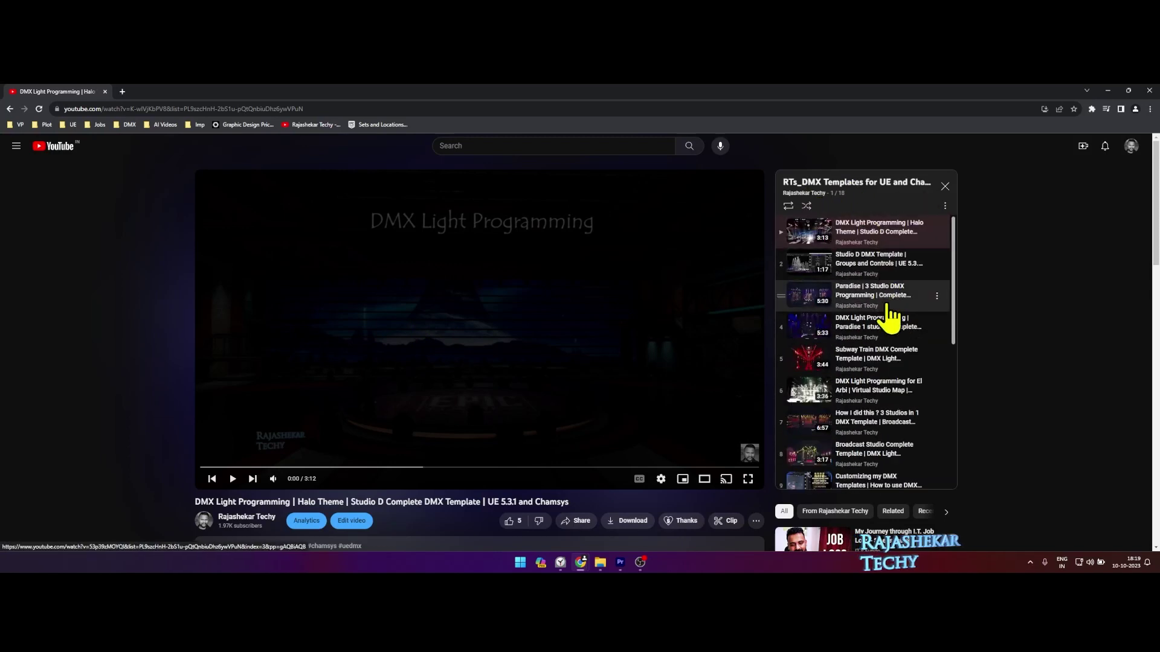
pyautogui.scroll(-3, 897, 344)
pyautogui.scroll(-2, 900, 372)
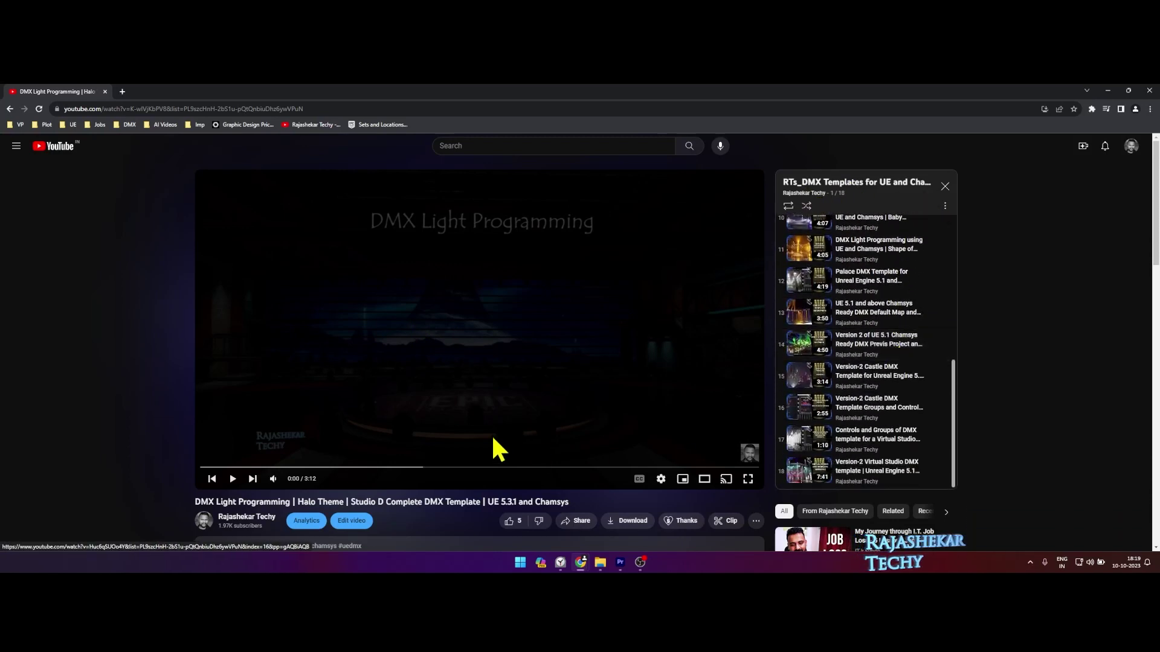
pyautogui.scroll(-1, 823, 360)
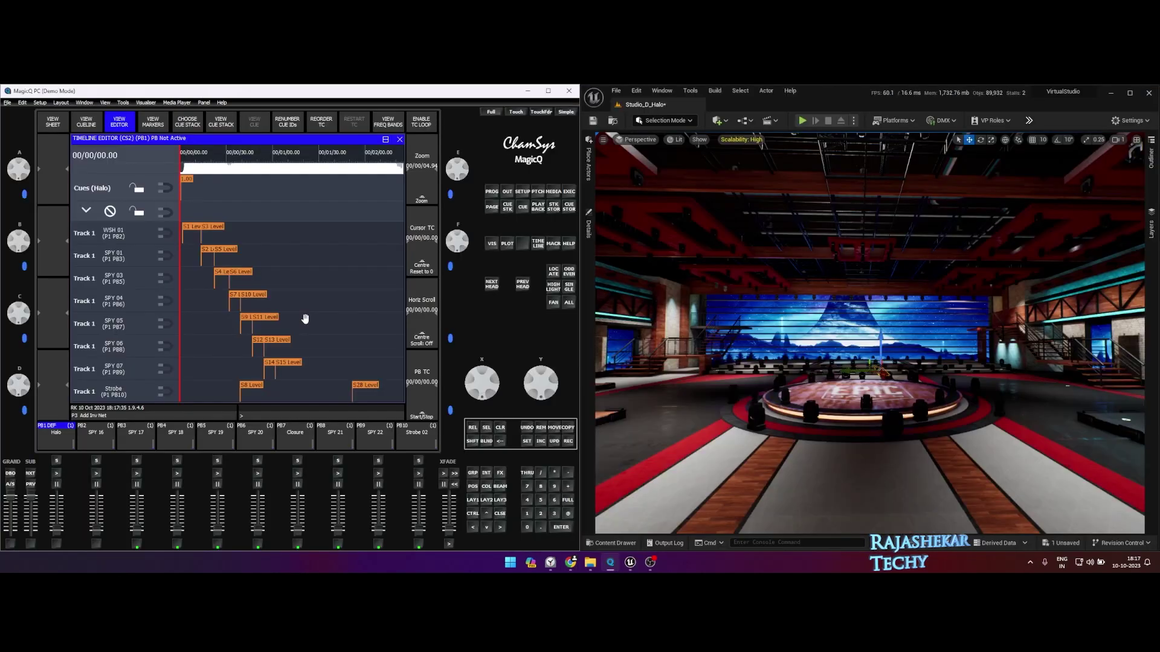